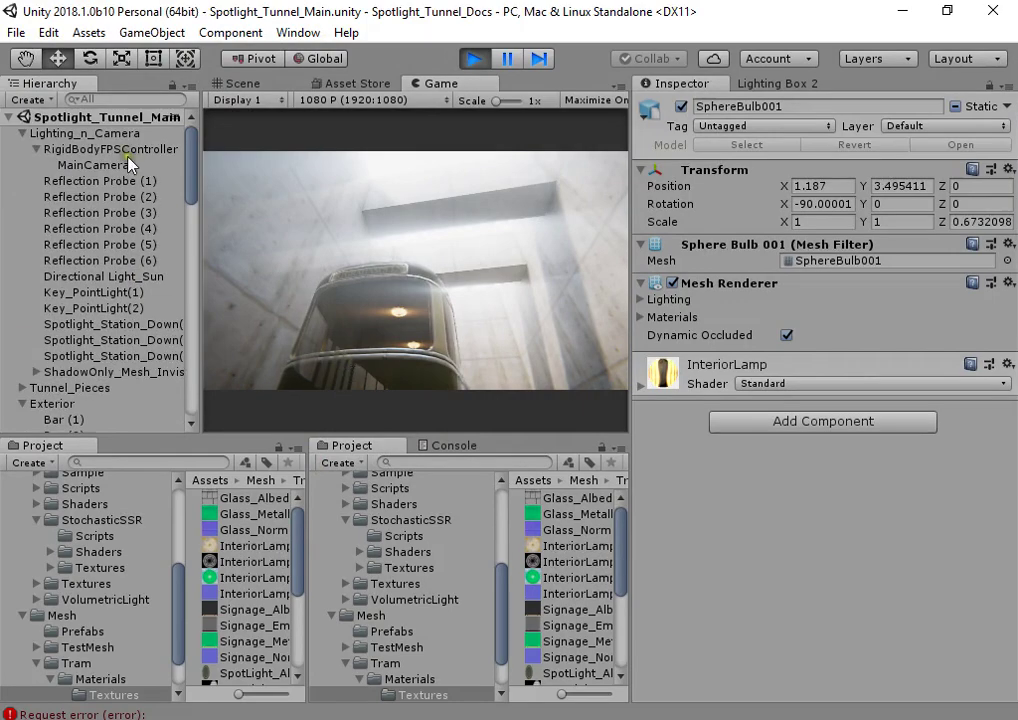
- Toggle the MainCamera's Stochastic SSR component off and on to compare the reflections, and review its settings
{"action": "left_click", "coordinate": [95, 165]}
{"action": "scroll", "coordinate": [770, 350], "scroll_direction": "down", "scroll_amount": 6}
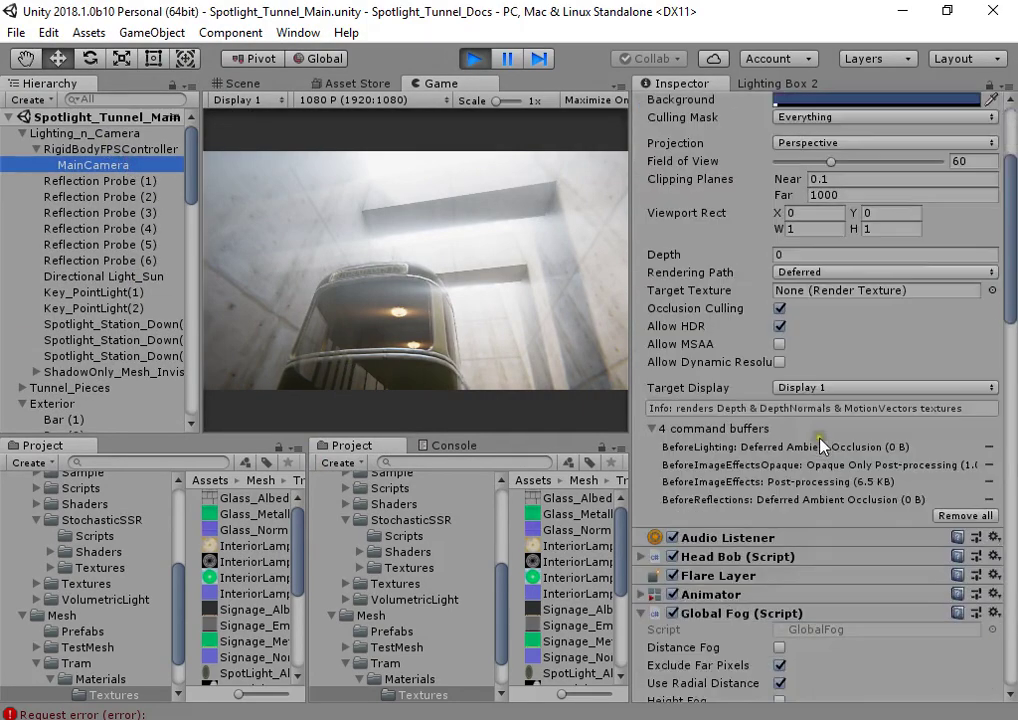
{"action": "scroll", "coordinate": [728, 600], "scroll_direction": "down", "scroll_amount": 5}
{"action": "left_click_drag", "start_coordinate": [1008, 370], "coordinate": [1006, 635]}
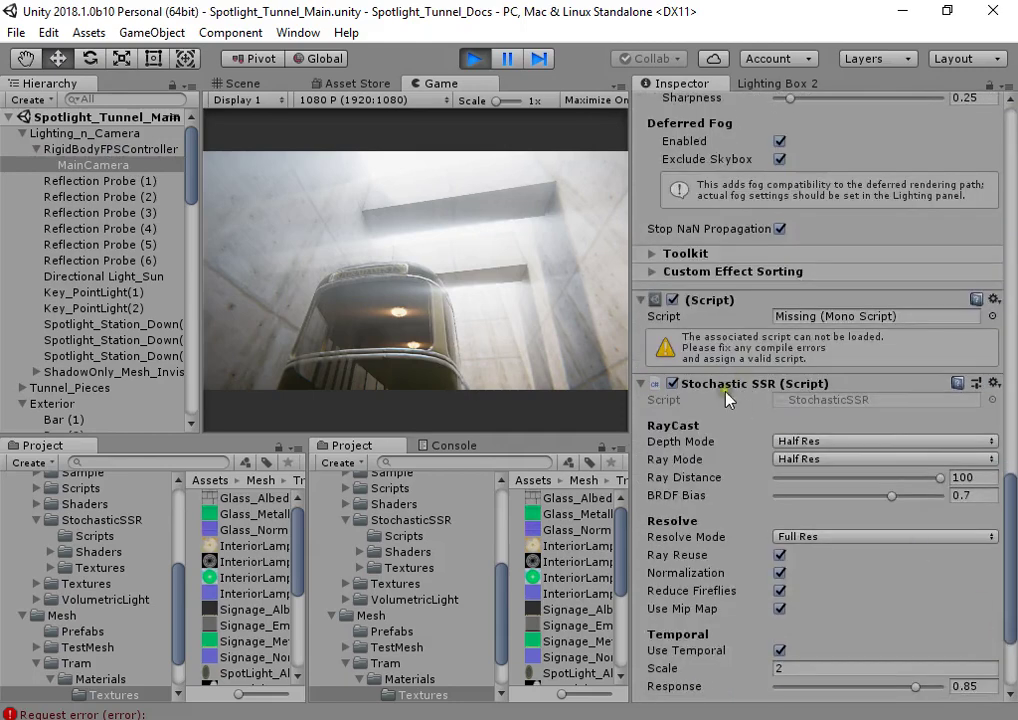
{"action": "left_click", "coordinate": [671, 383]}
{"action": "left_click", "coordinate": [672, 384]}
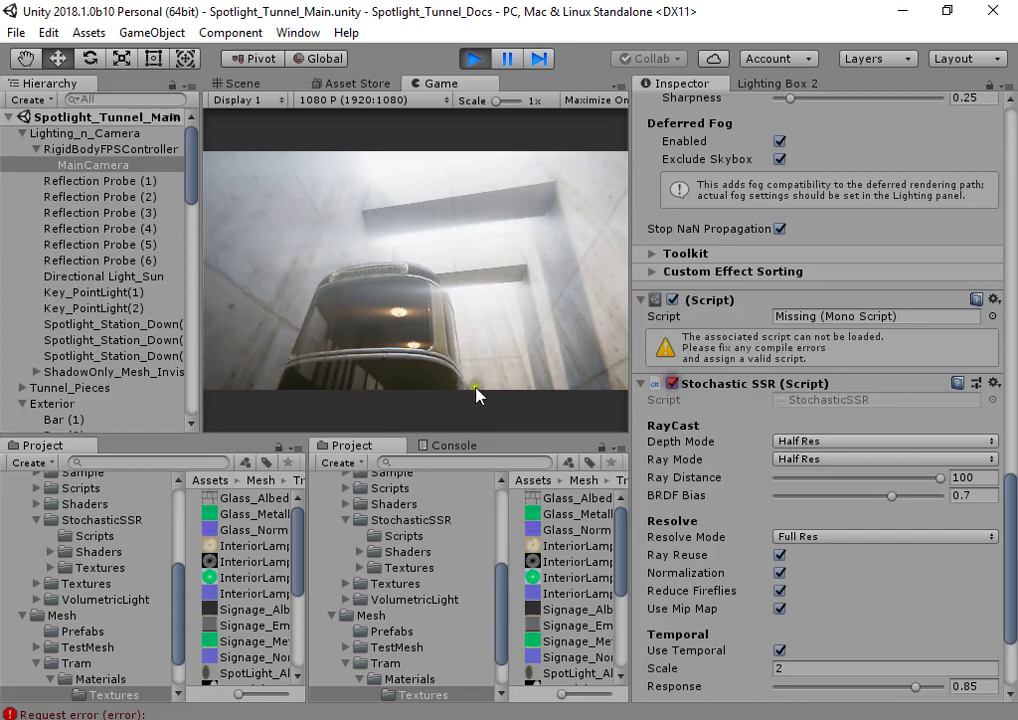
{"action": "scroll", "coordinate": [741, 402], "scroll_direction": "down", "scroll_amount": 4}
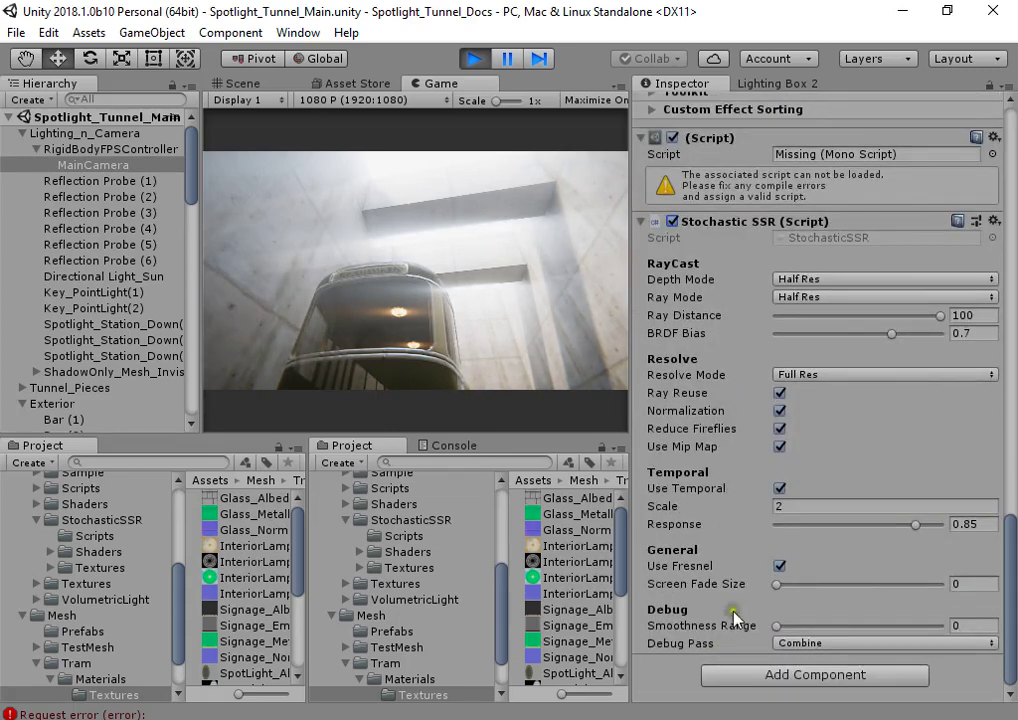
{"action": "scroll", "coordinate": [735, 618], "scroll_direction": "up", "scroll_amount": 3}
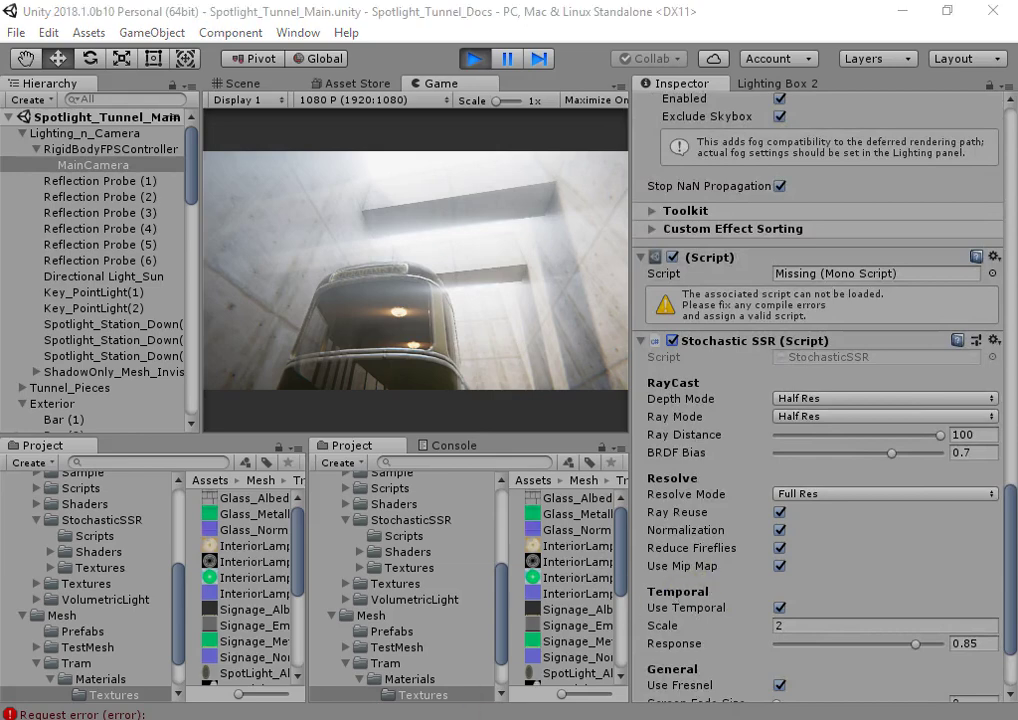
- Move the running game's camera close to the tram's green side panel and pause play mode
{"action": "left_click", "coordinate": [300, 610]}
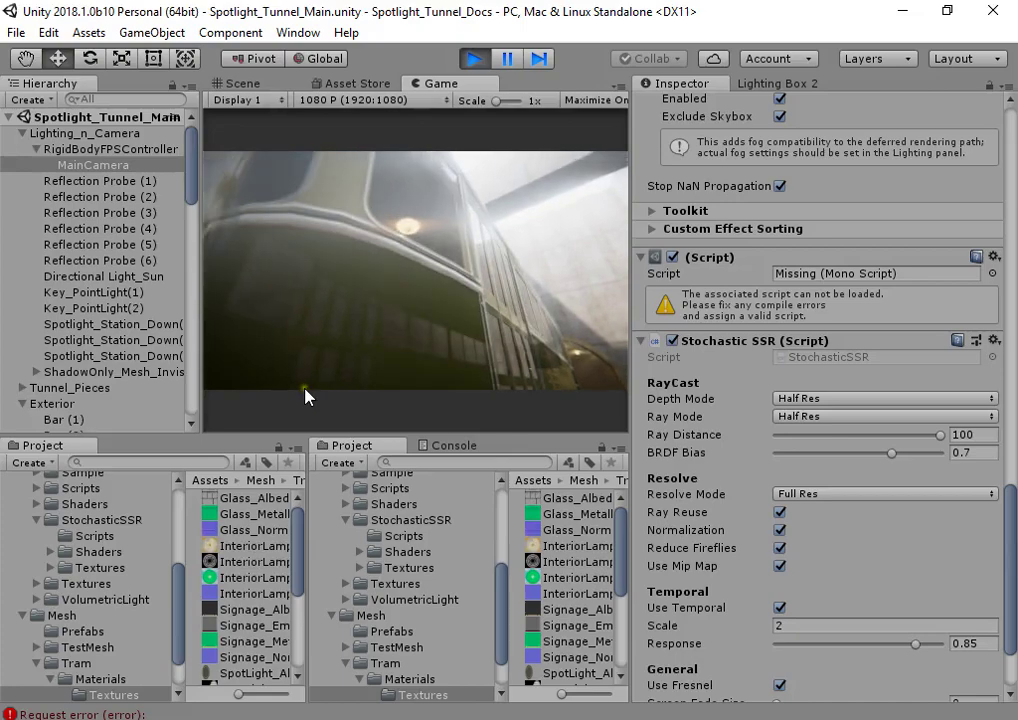
{"action": "key", "text": "super"}
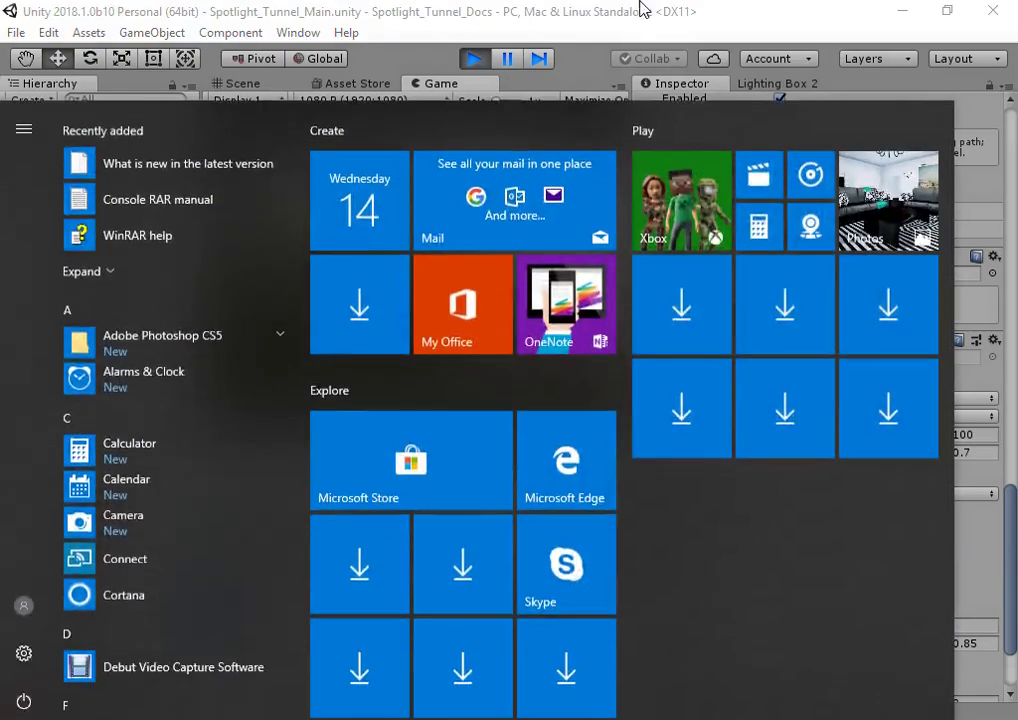
{"action": "key", "text": "super"}
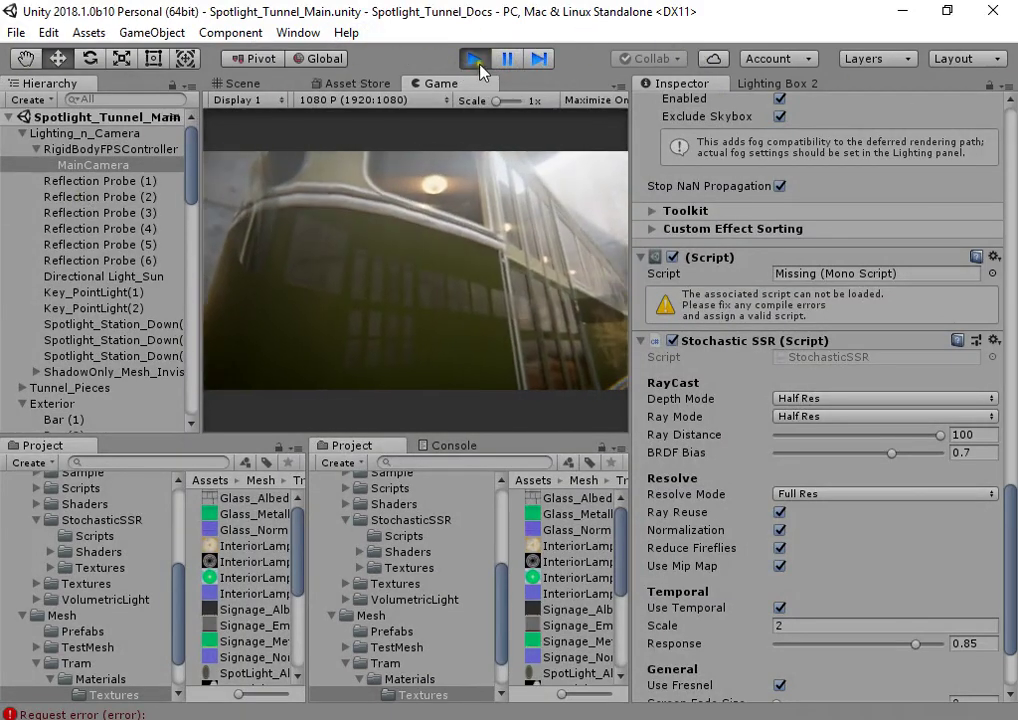
{"action": "left_click", "coordinate": [520, 60]}
{"action": "key", "text": "ctrl+1"}
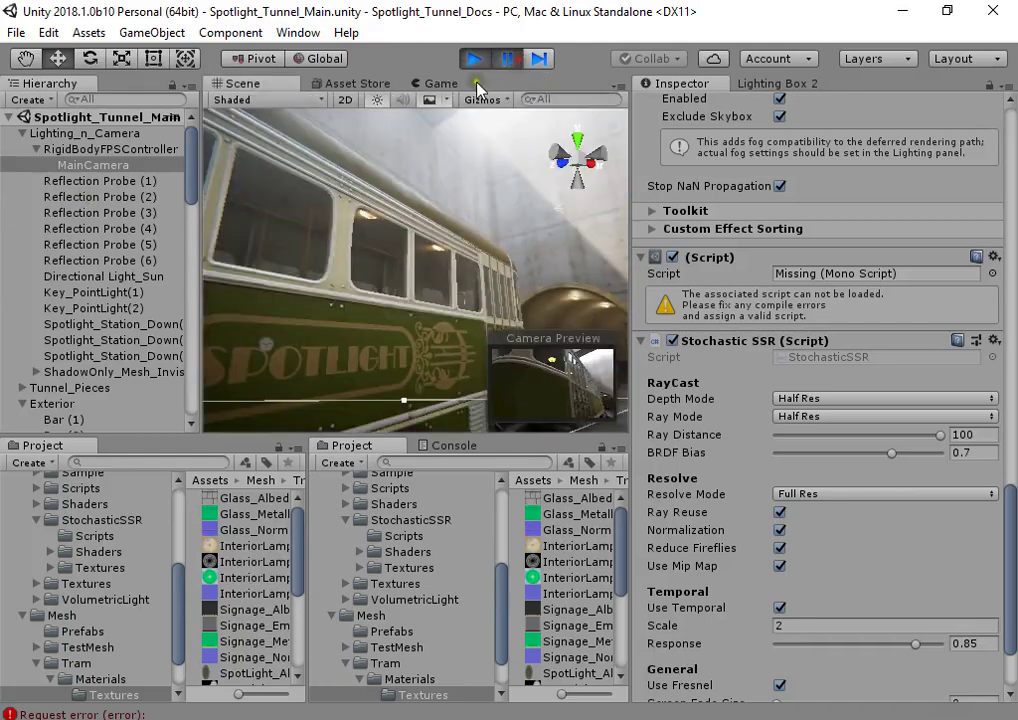
- Show the Game view again and maximize it
{"action": "right_click", "coordinate": [425, 84]}
{"action": "left_click", "coordinate": [412, 86]}
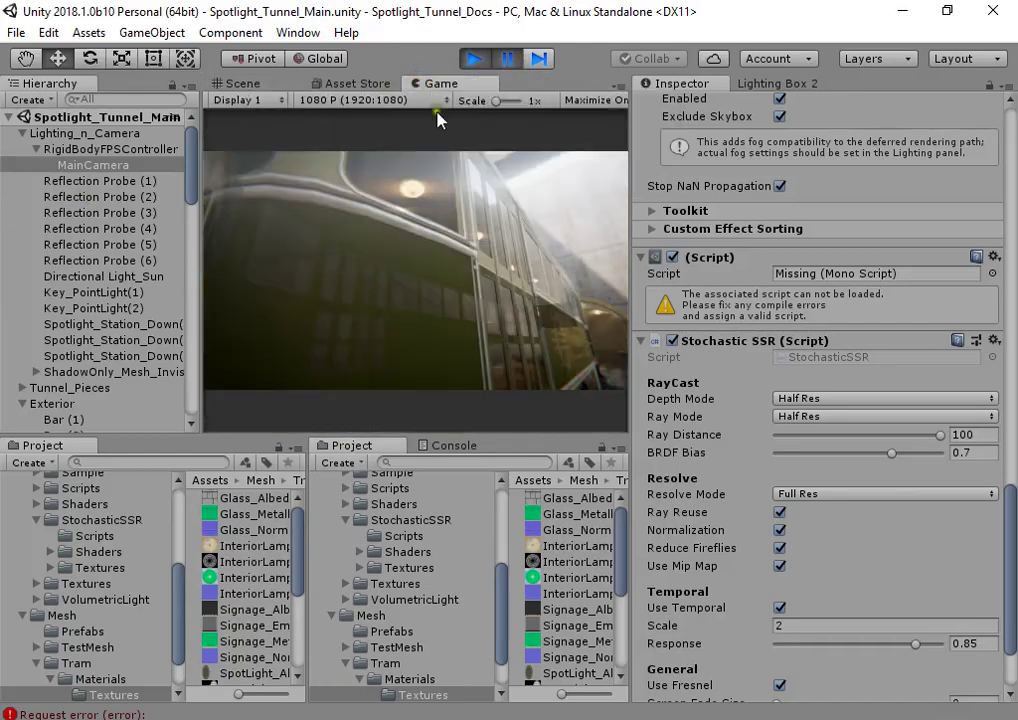
{"action": "right_click", "coordinate": [468, 84]}
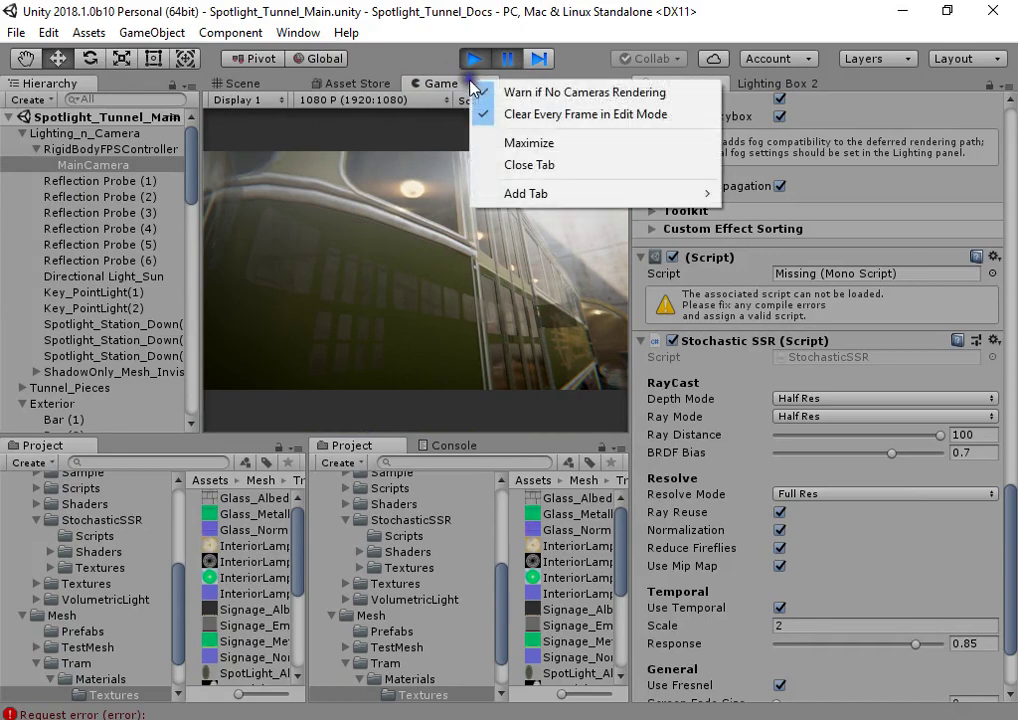
{"action": "left_click", "coordinate": [578, 147]}
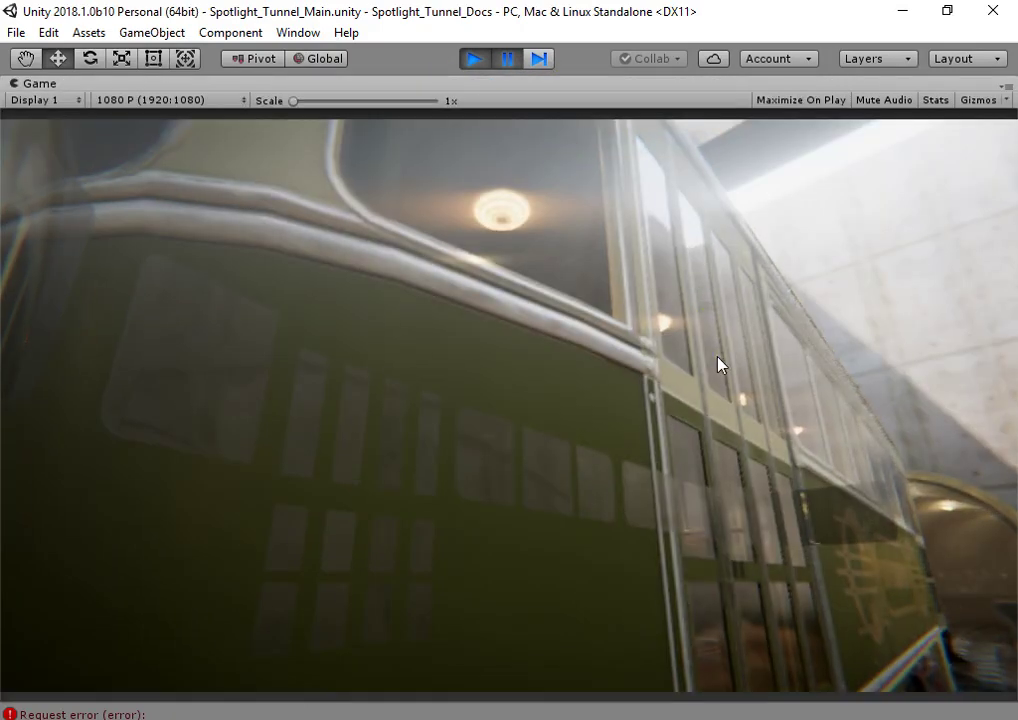
- Open Paint and paste the captured screenshot of the maximized Game view
{"action": "key", "text": "super"}
{"action": "type", "text": "paint"}
{"action": "key", "text": "Return"}
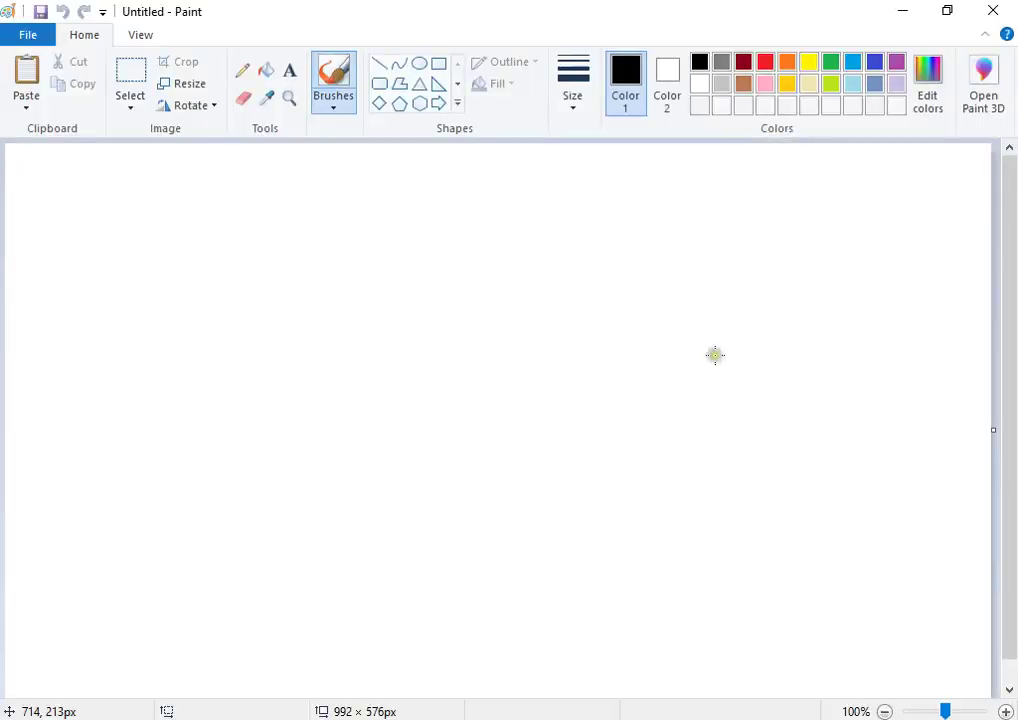
{"action": "key", "text": "ctrl+v"}
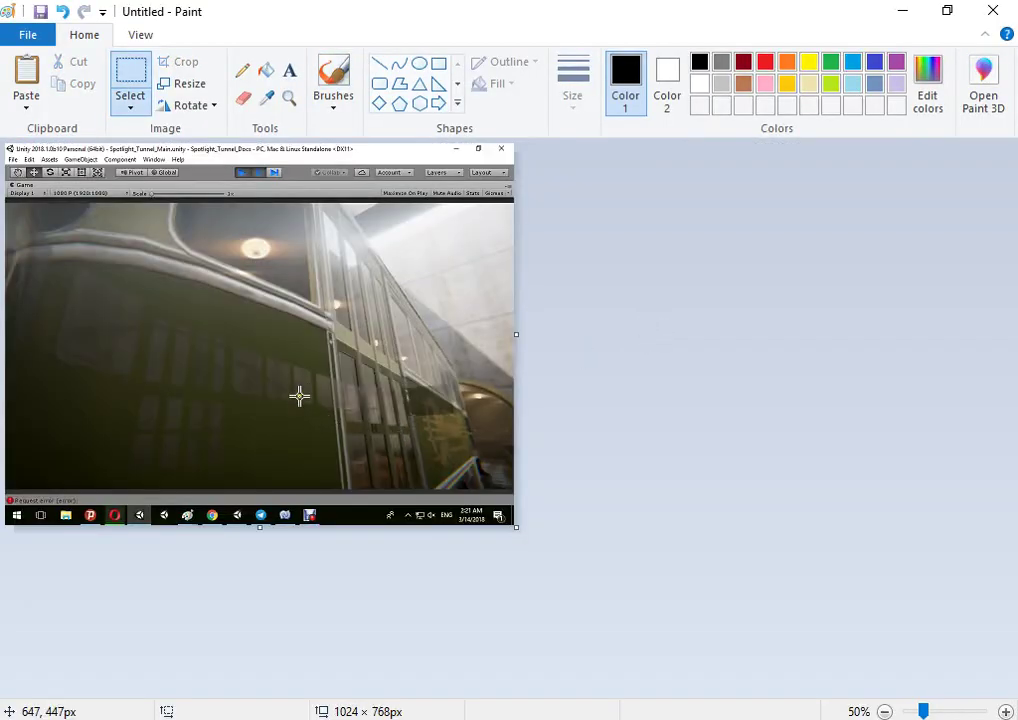
- Draw red ellipses around the reflections on the tram's green panel and, about 253 × 175 px, around its distant side windows
{"action": "left_click", "coordinate": [419, 63]}
{"action": "left_click", "coordinate": [770, 63]}
{"action": "left_click_drag", "start_coordinate": [79, 332], "coordinate": [335, 437]}
{"action": "left_click_drag", "start_coordinate": [360, 311], "coordinate": [485, 398]}
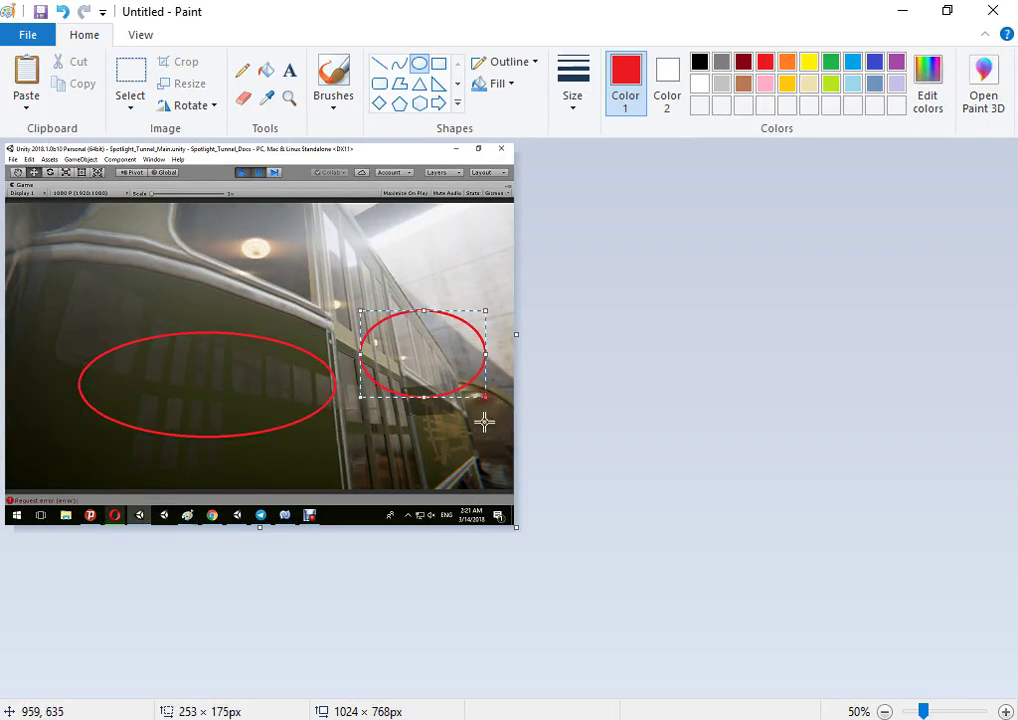
{"action": "left_click", "coordinate": [338, 440]}
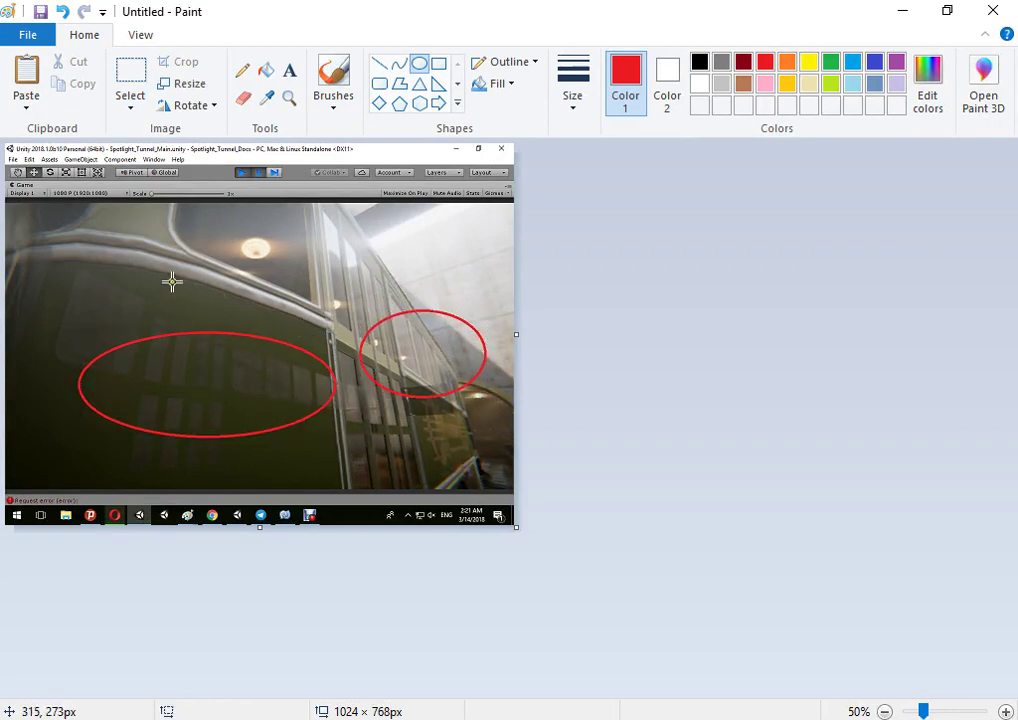
- Switch back to Unity and restore the maximized Game view to its docked size
{"action": "left_click", "coordinate": [900, 13]}
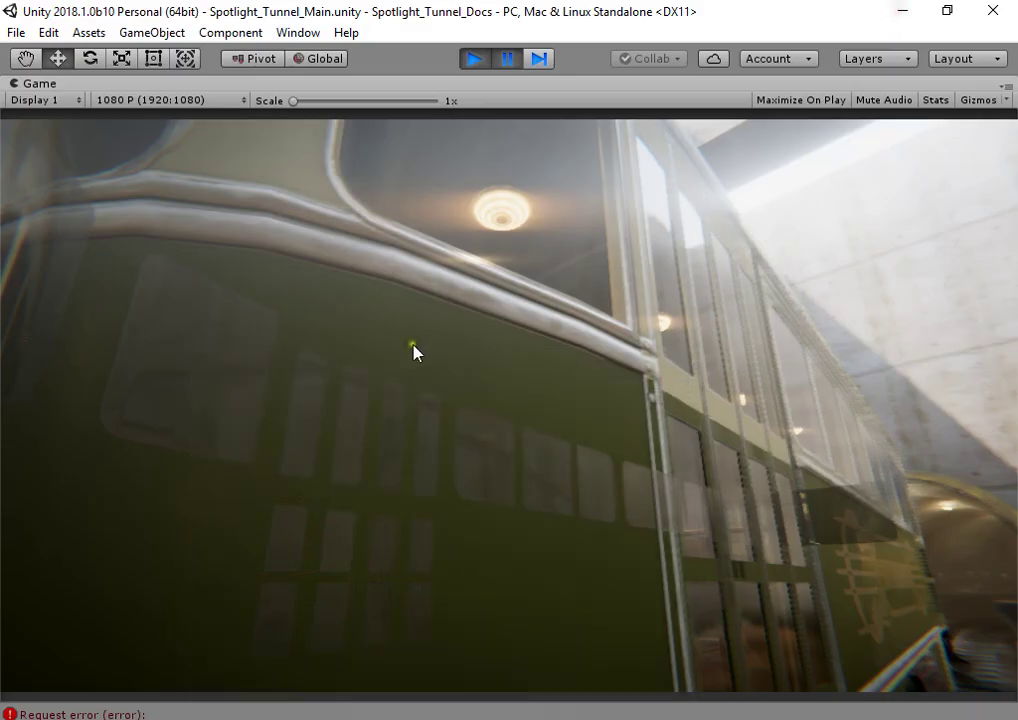
{"action": "right_click", "coordinate": [515, 90]}
{"action": "left_click", "coordinate": [552, 146]}
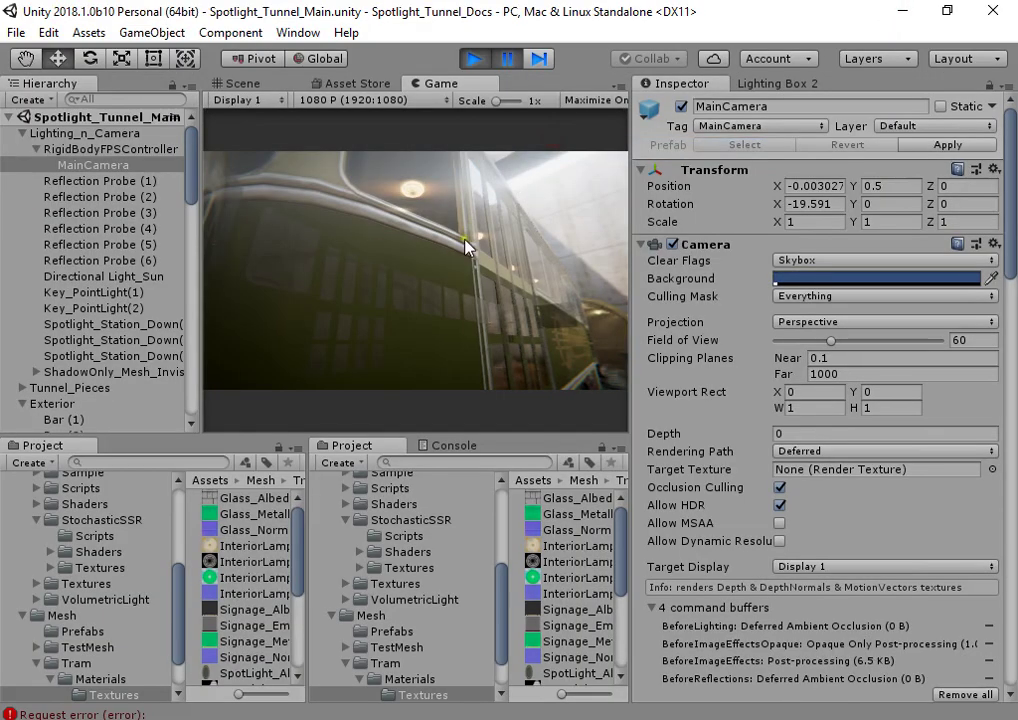
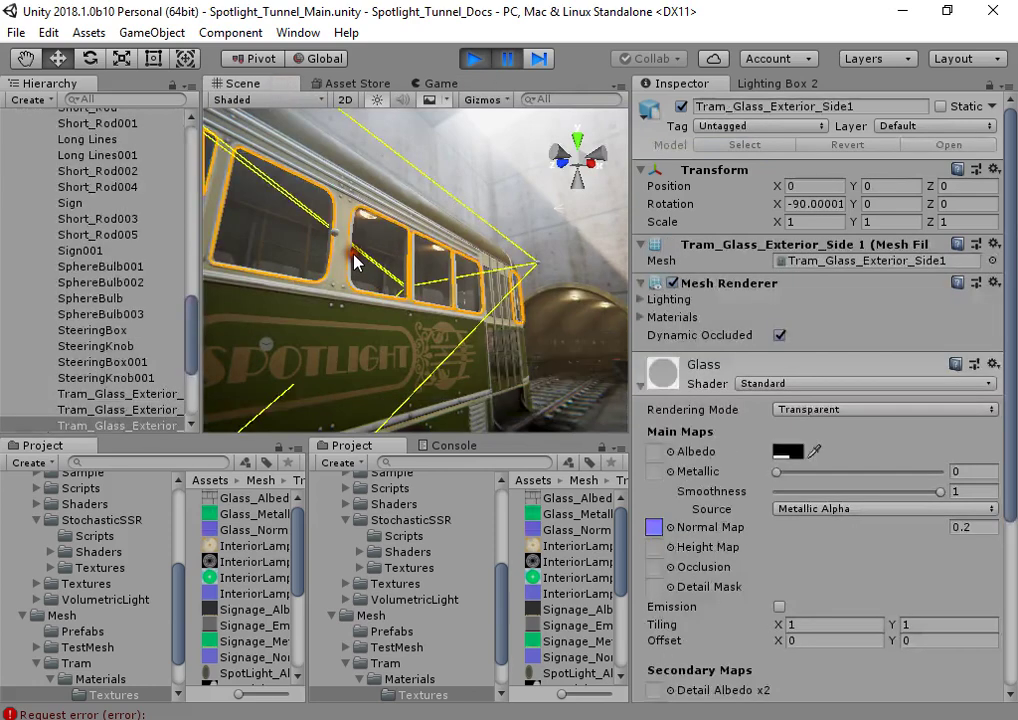
- Change the Glass material's shader on the tram's exterior side windows to LightingBox/Glass and check it in the Game view
{"action": "scroll", "coordinate": [740, 540], "scroll_direction": "down", "scroll_amount": 5}
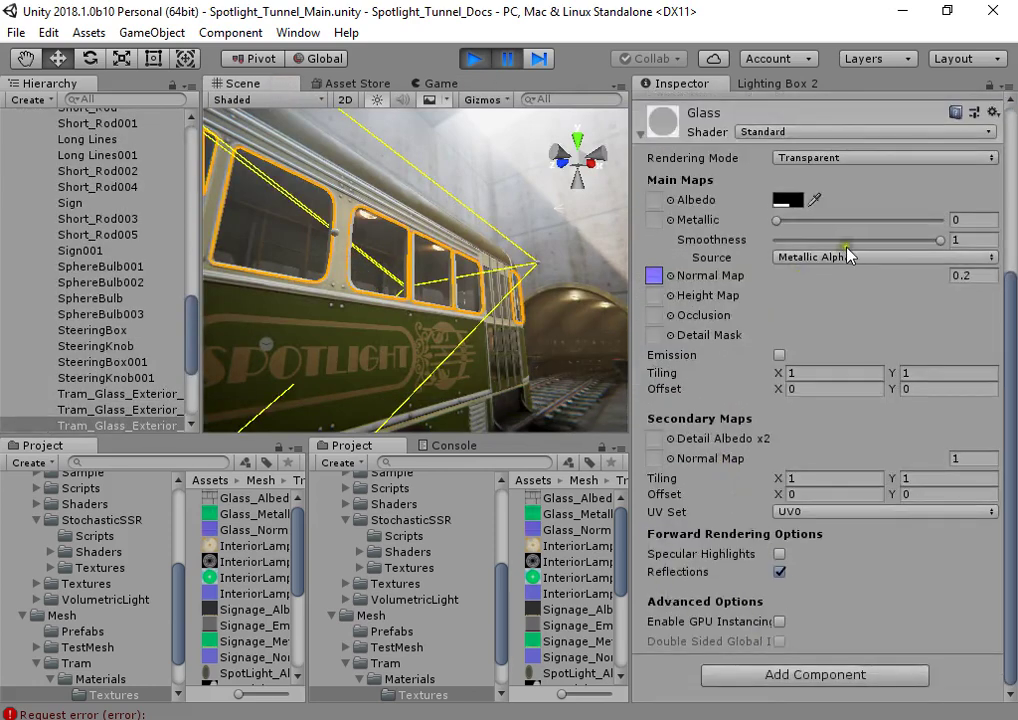
{"action": "scroll", "coordinate": [845, 255], "scroll_direction": "up", "scroll_amount": 4}
{"action": "left_click", "coordinate": [800, 309]}
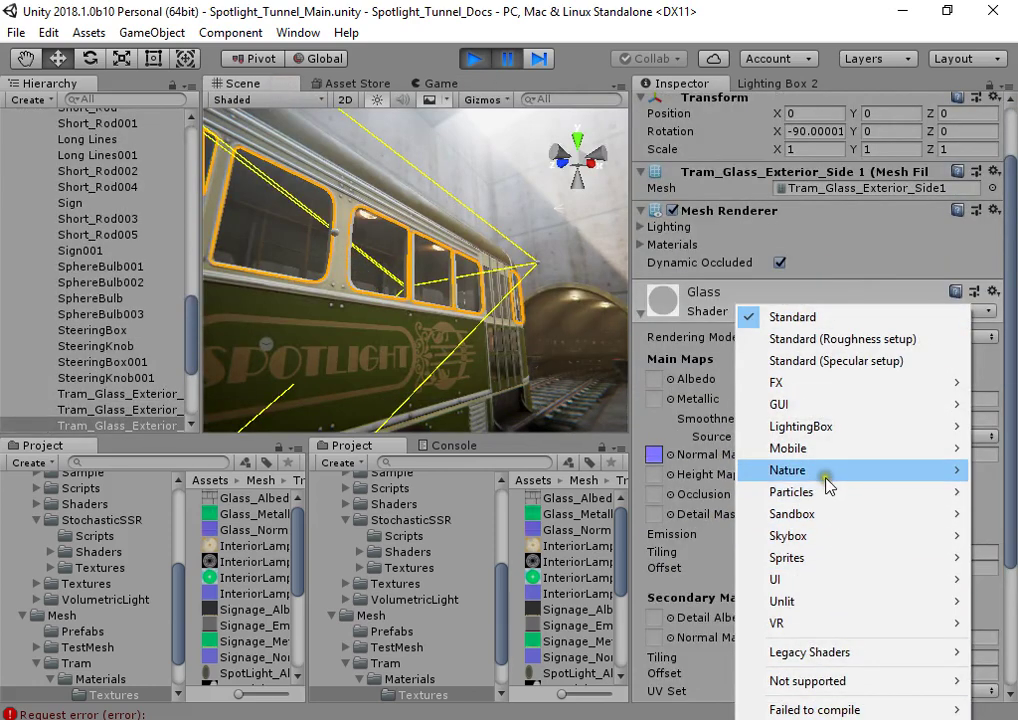
{"action": "mouse_move", "coordinate": [852, 426]}
{"action": "left_click", "coordinate": [697, 430]}
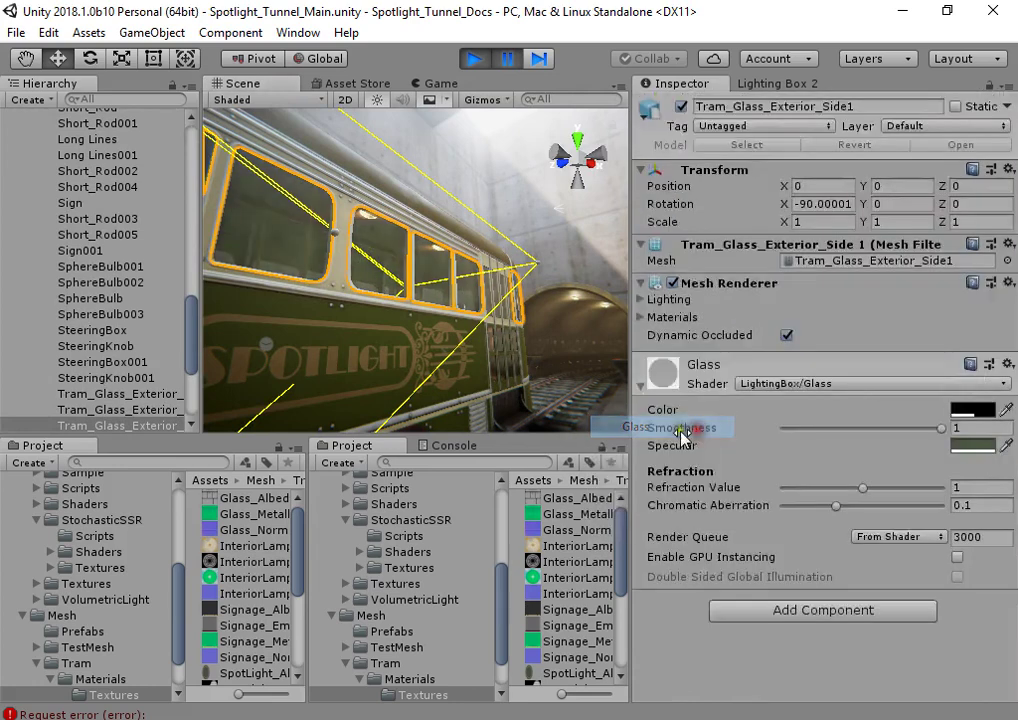
{"action": "left_click", "coordinate": [448, 84]}
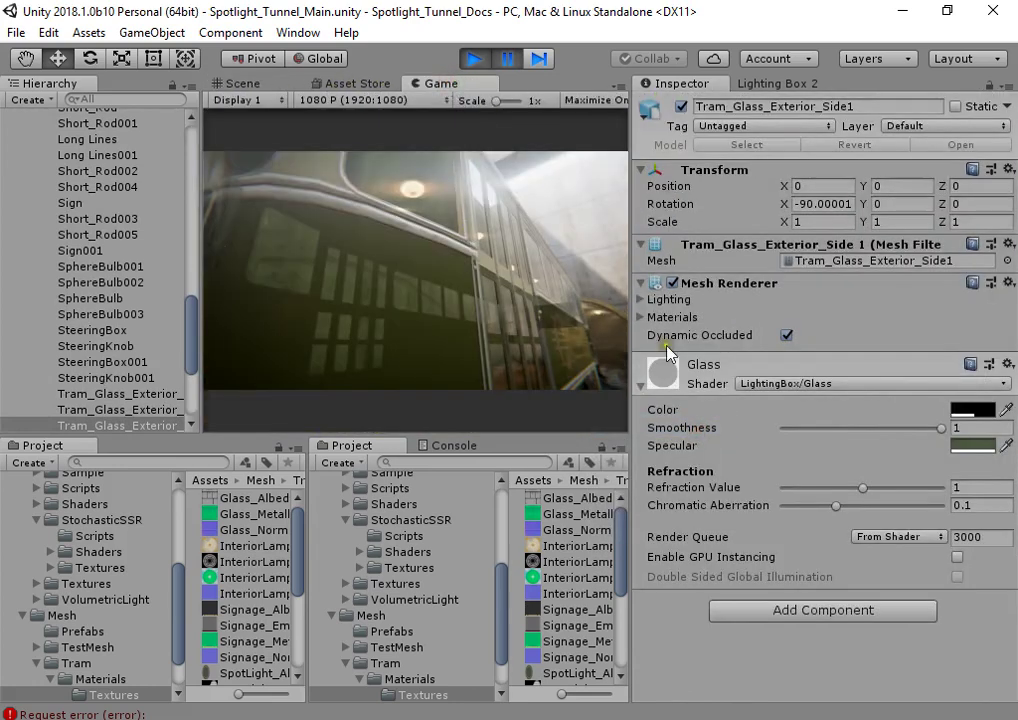
- Set the Glass material's render queue to 2100 and check the windows in the Scene and Game views
{"action": "left_click", "coordinate": [983, 538]}
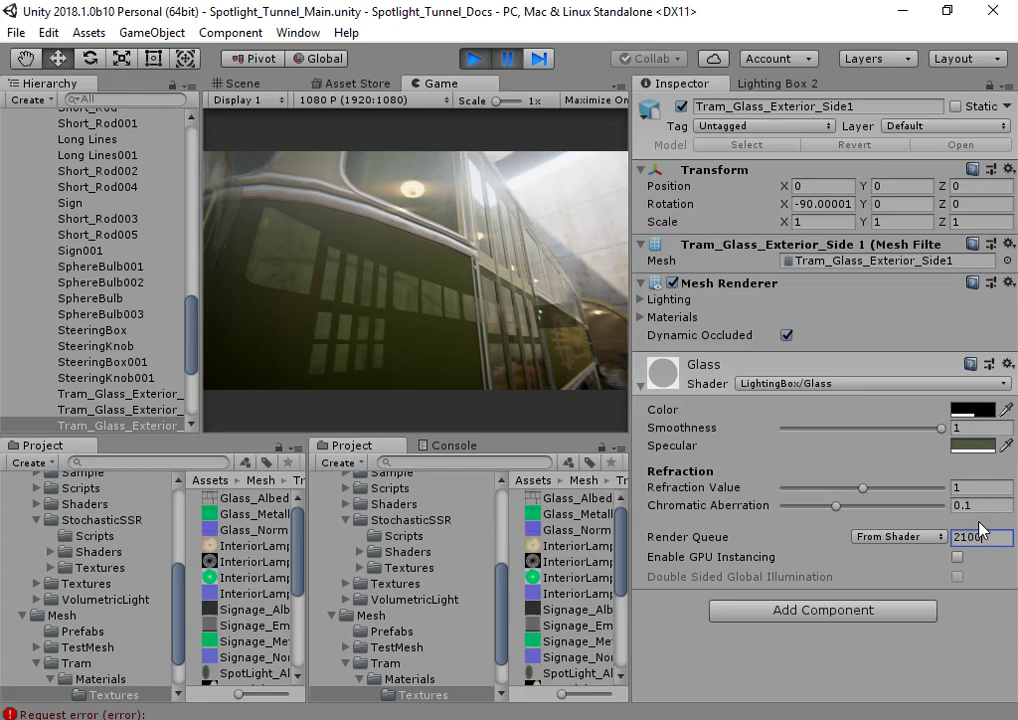
{"action": "key", "text": "Return"}
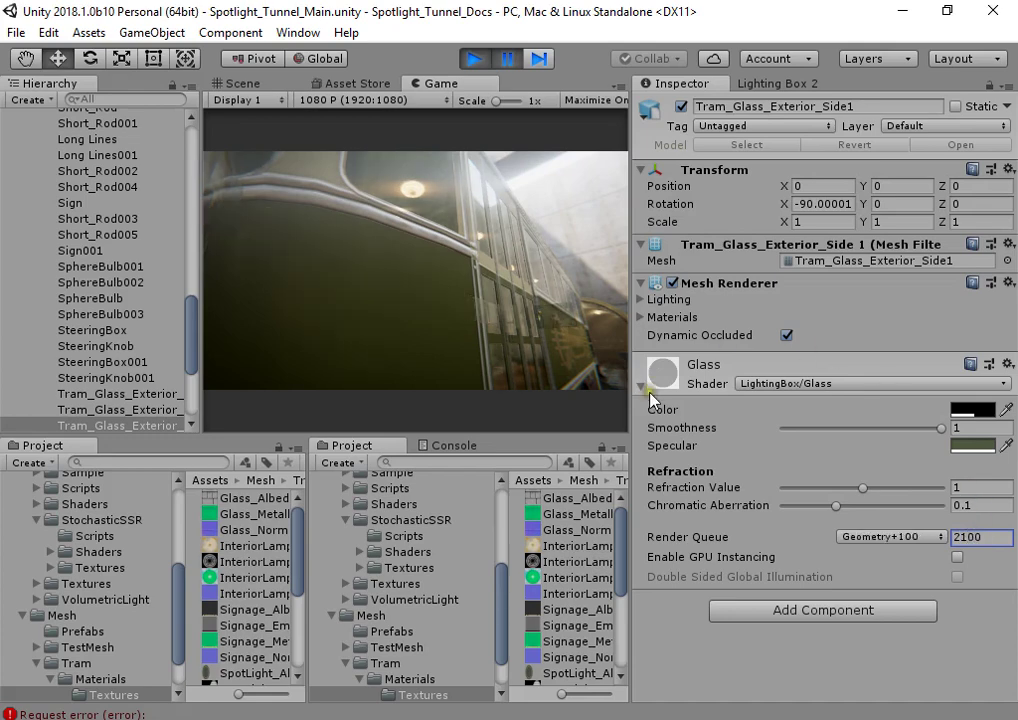
{"action": "left_click", "coordinate": [245, 84]}
{"action": "left_click", "coordinate": [440, 84]}
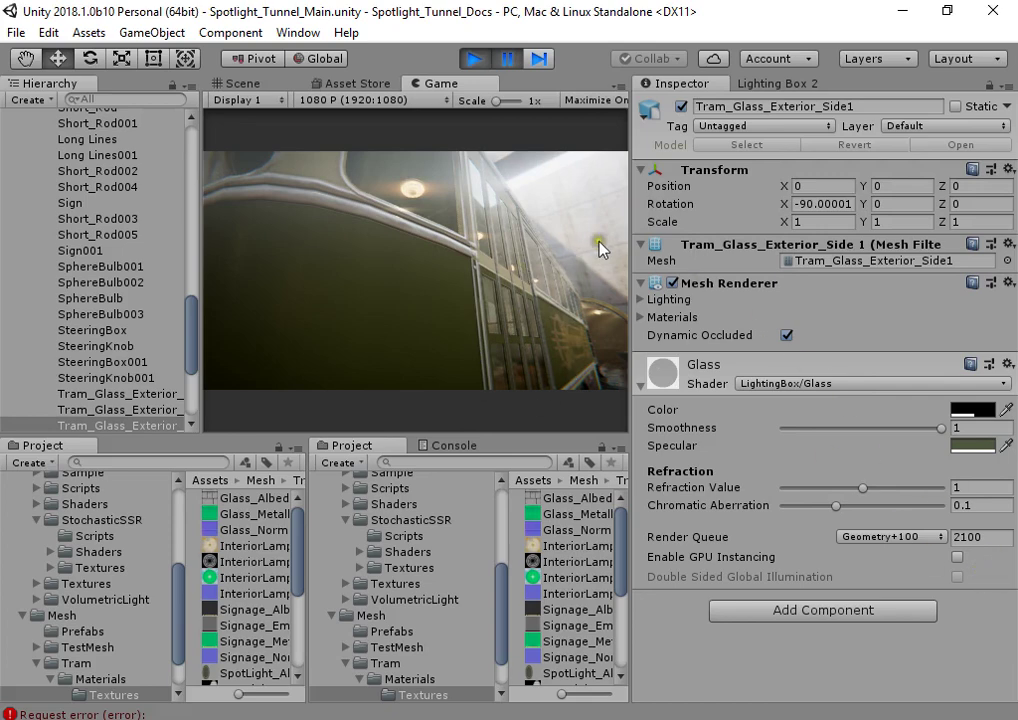
- Toggle Stochastic SSR in Lighting Box 2 to compare the reflections, leaving it enabled, and resume play mode
{"action": "left_click", "coordinate": [805, 83]}
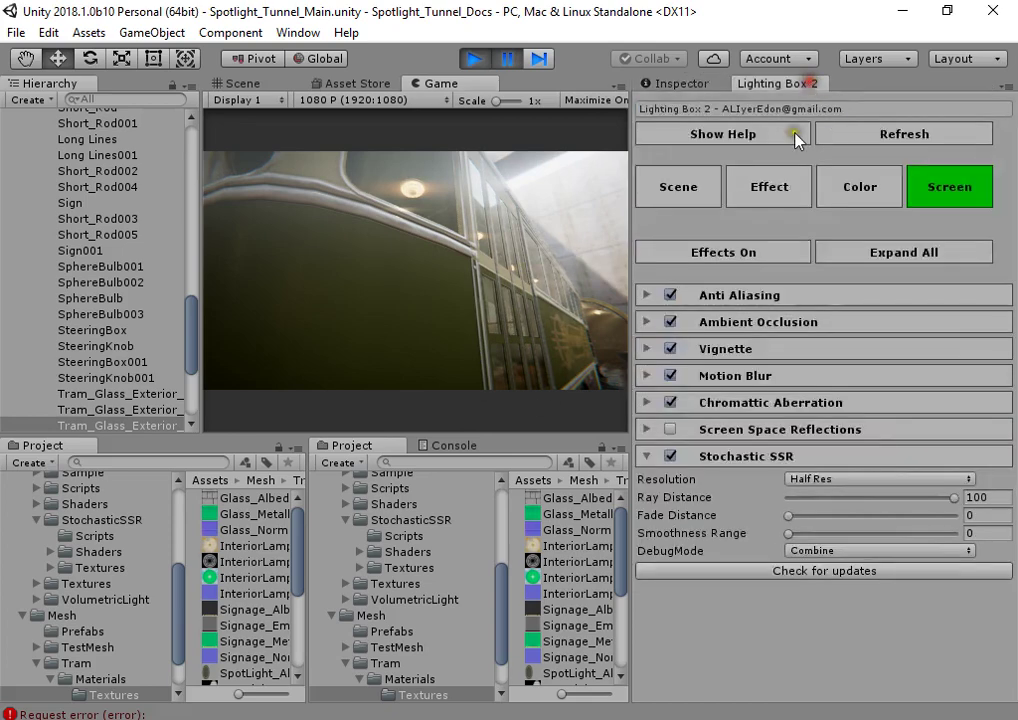
{"action": "left_click", "coordinate": [670, 456]}
{"action": "left_click", "coordinate": [507, 58]}
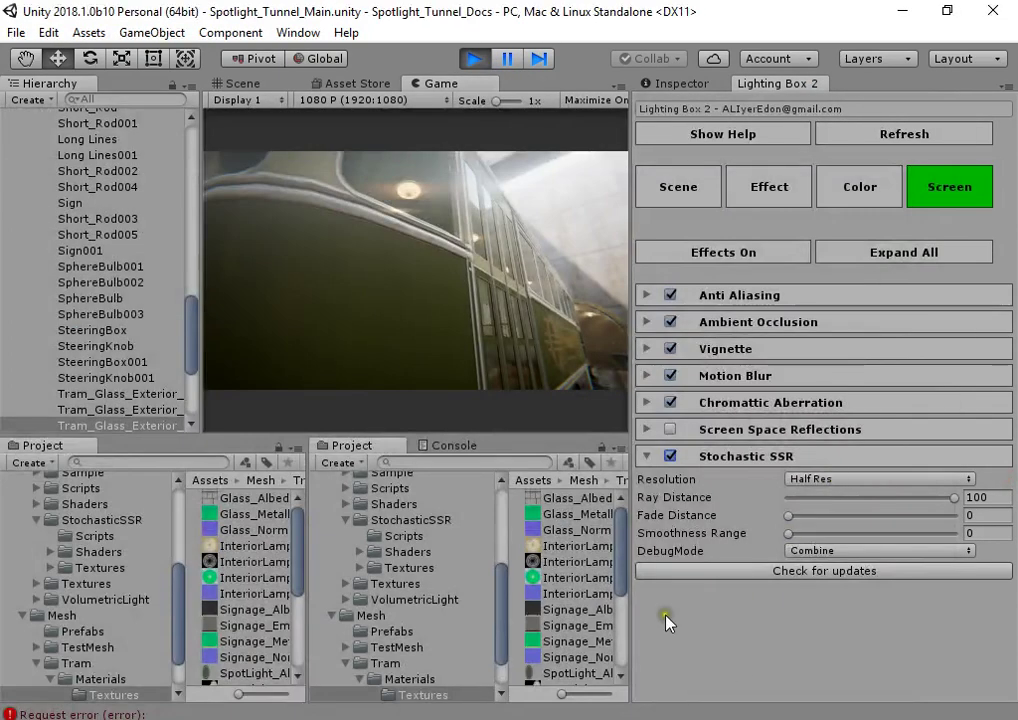
- Switch the Glass material's shader back to Standard and toggle Stochastic SSR to compare the reflections
{"action": "left_click", "coordinate": [674, 84]}
{"action": "left_click", "coordinate": [900, 383]}
{"action": "left_click", "coordinate": [795, 318]}
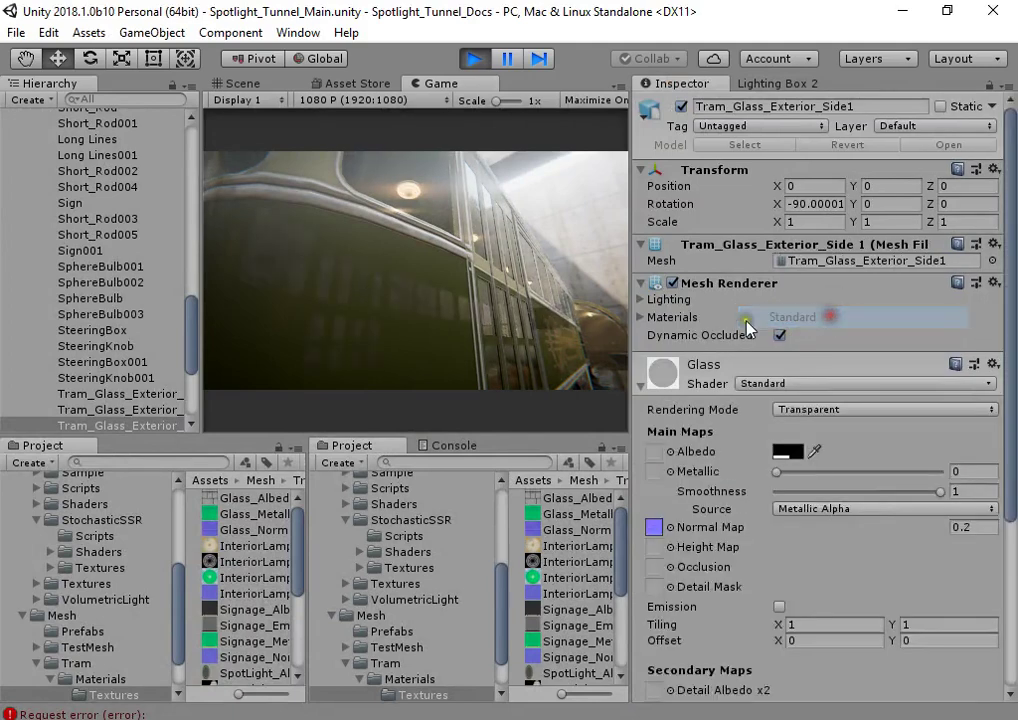
{"action": "left_click", "coordinate": [775, 84]}
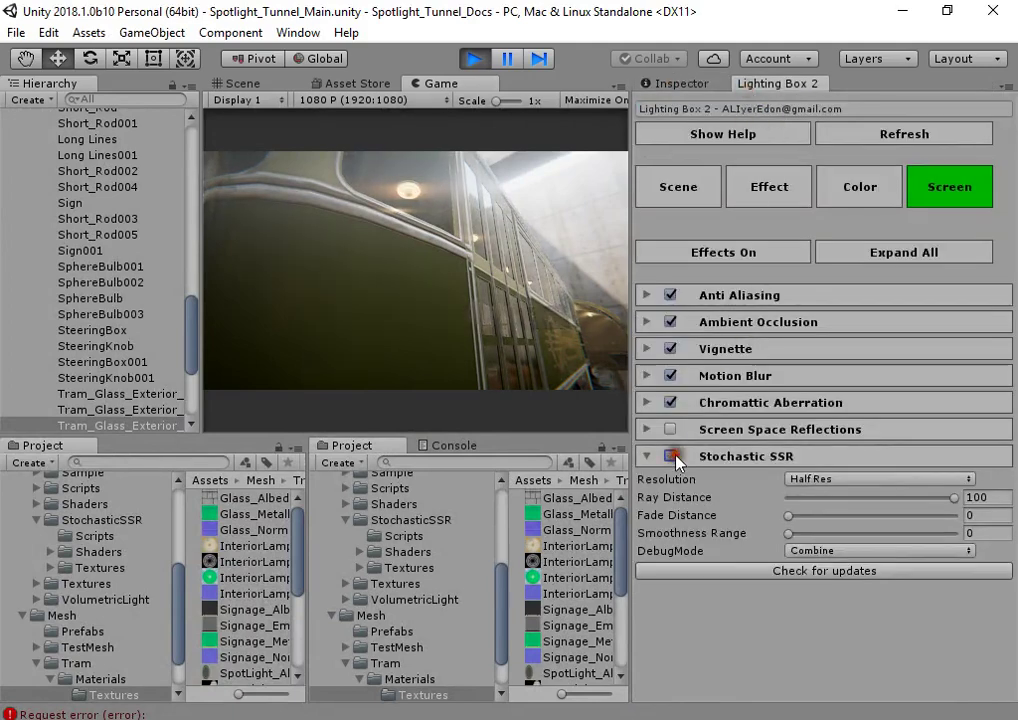
{"action": "left_click", "coordinate": [680, 83]}
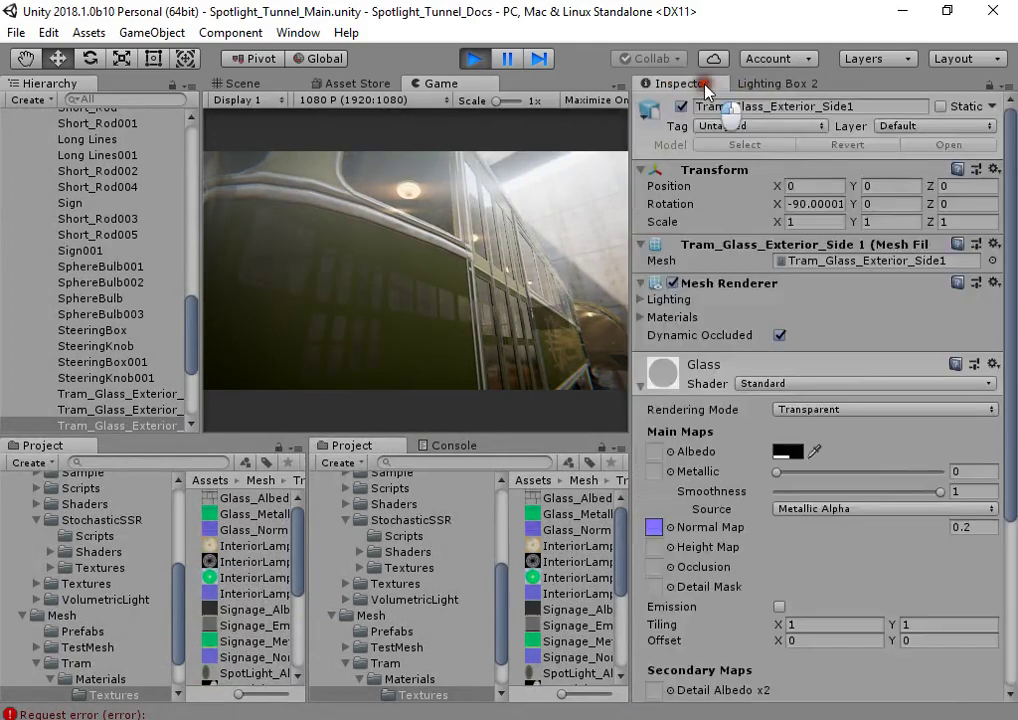
- Assign the LightingBox/Glass shader to the Glass material again and set its render queue to 2100
{"action": "left_click", "coordinate": [760, 384]}
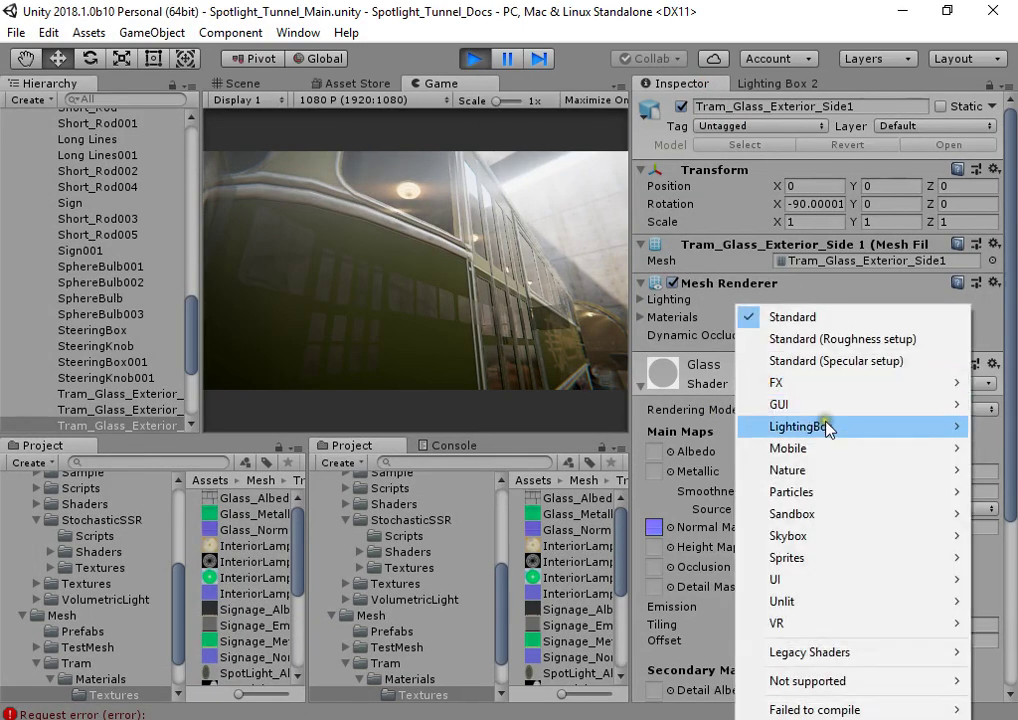
{"action": "mouse_move", "coordinate": [825, 426]}
{"action": "left_click", "coordinate": [705, 442]}
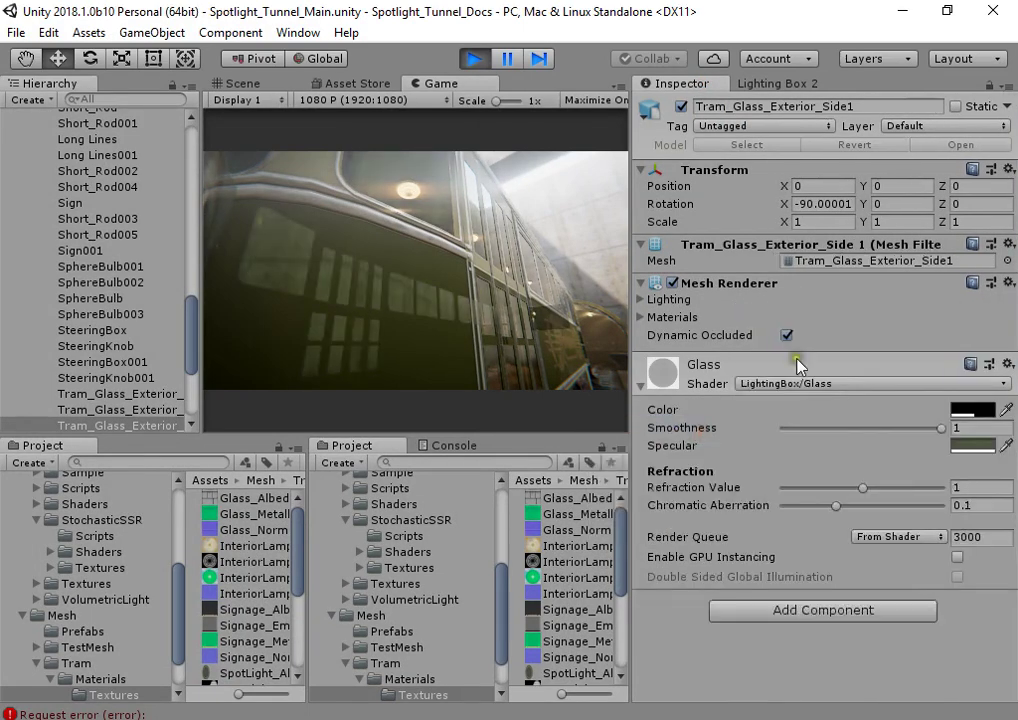
{"action": "left_click", "coordinate": [978, 536]}
{"action": "type", "text": "2100"}
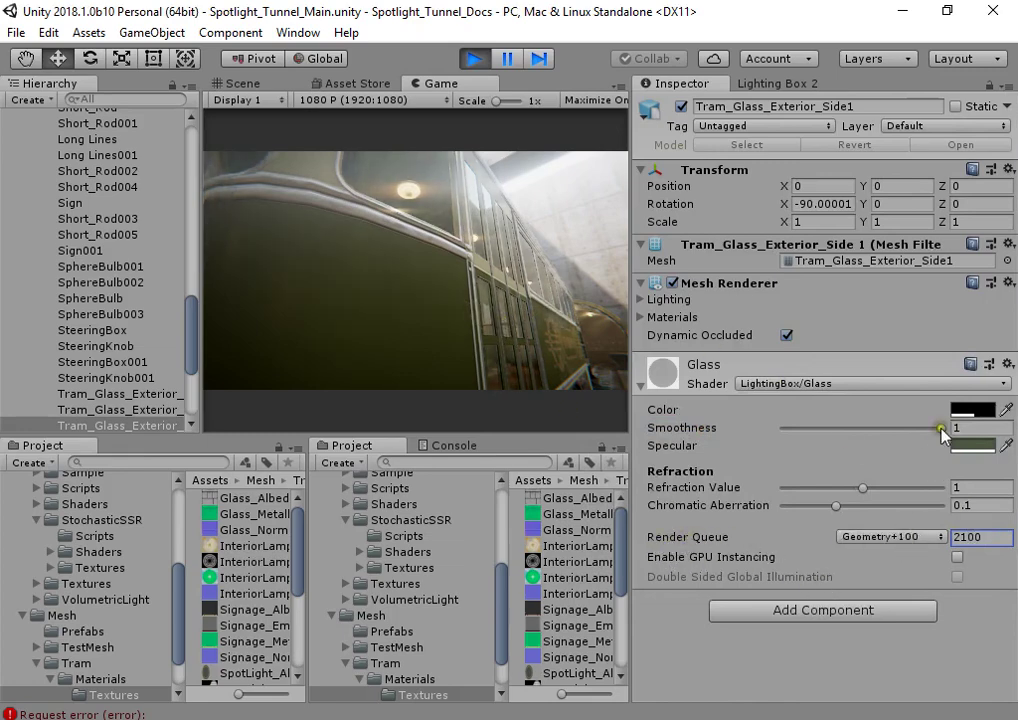
- Adjust the Glass material's partly transparent black Color and its Specular color, keeping Smoothness at 1
{"action": "left_click_drag", "start_coordinate": [930, 437], "coordinate": [1004, 407]}
{"action": "left_click", "coordinate": [967, 410]}
{"action": "left_click_drag", "start_coordinate": [743, 295], "coordinate": [670, 358]}
{"action": "left_click_drag", "start_coordinate": [700, 528], "coordinate": [738, 527]}
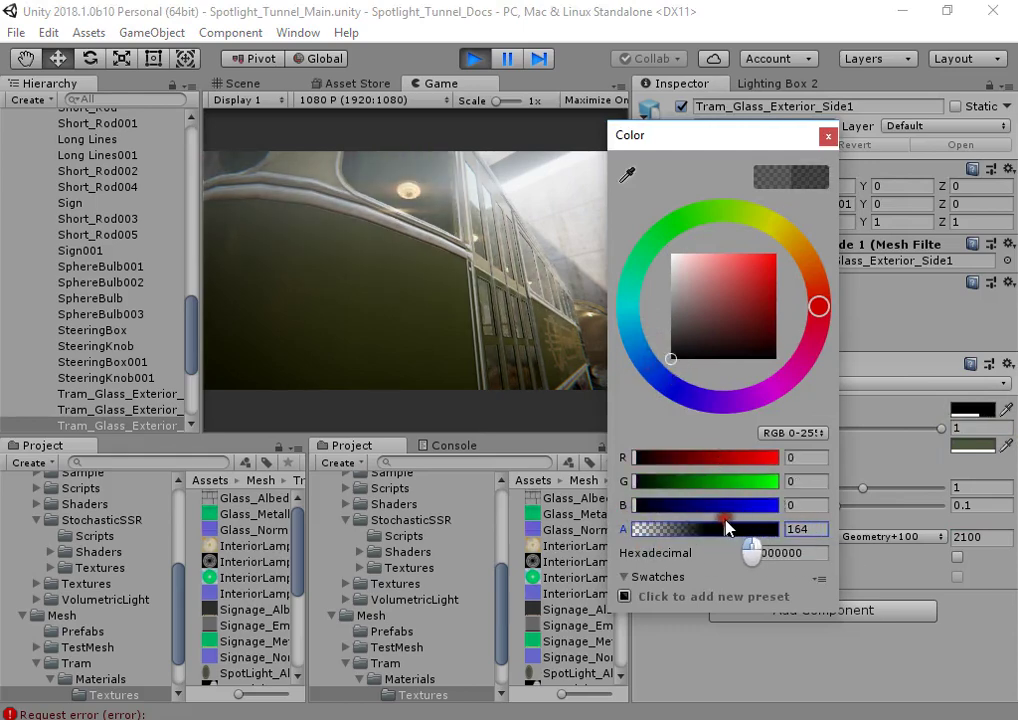
{"action": "left_click", "coordinate": [957, 446]}
{"action": "mouse_move", "coordinate": [697, 321]}
{"action": "left_mouse_down"}
{"action": "mouse_move", "coordinate": [689, 342]}
{"action": "mouse_move", "coordinate": [711, 288]}
{"action": "mouse_move", "coordinate": [663, 362]}
{"action": "mouse_move", "coordinate": [695, 323]}
{"action": "left_mouse_up"}
- Try higher Refraction Values on the Glass material, return it to 1 and set Chromatic Aberration to 0.3
{"action": "left_click", "coordinate": [829, 490]}
{"action": "left_click_drag", "start_coordinate": [857, 494], "coordinate": [873, 490]}
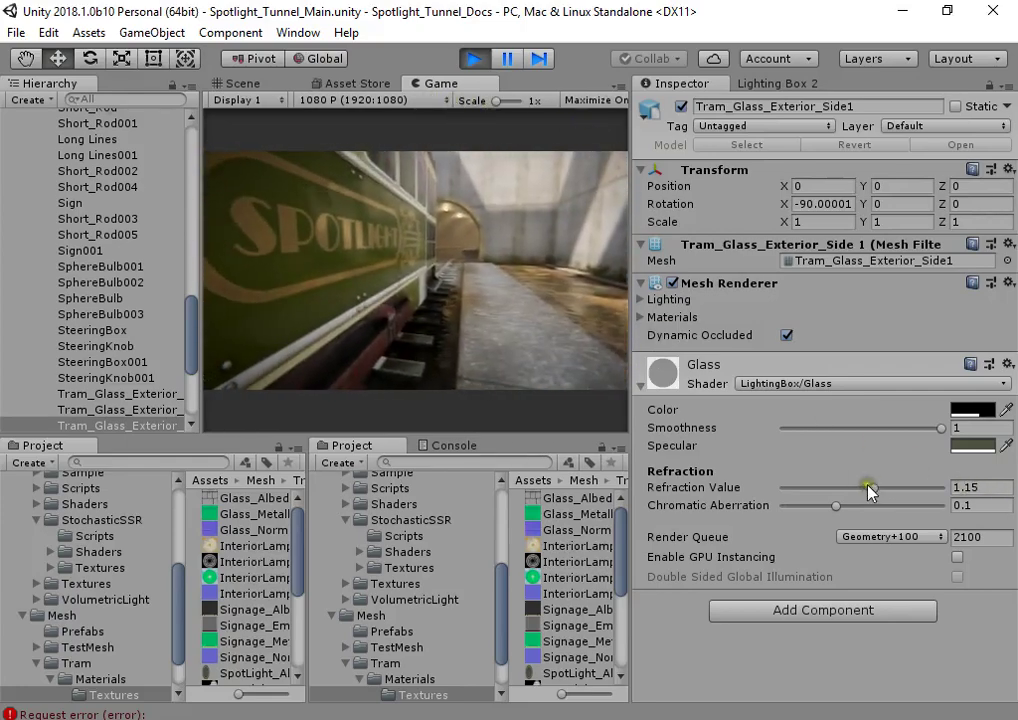
{"action": "left_click", "coordinate": [869, 488]}
{"action": "left_click_drag", "start_coordinate": [866, 491], "coordinate": [984, 498]}
{"action": "left_click", "coordinate": [982, 488]}
{"action": "type", "text": "1"}
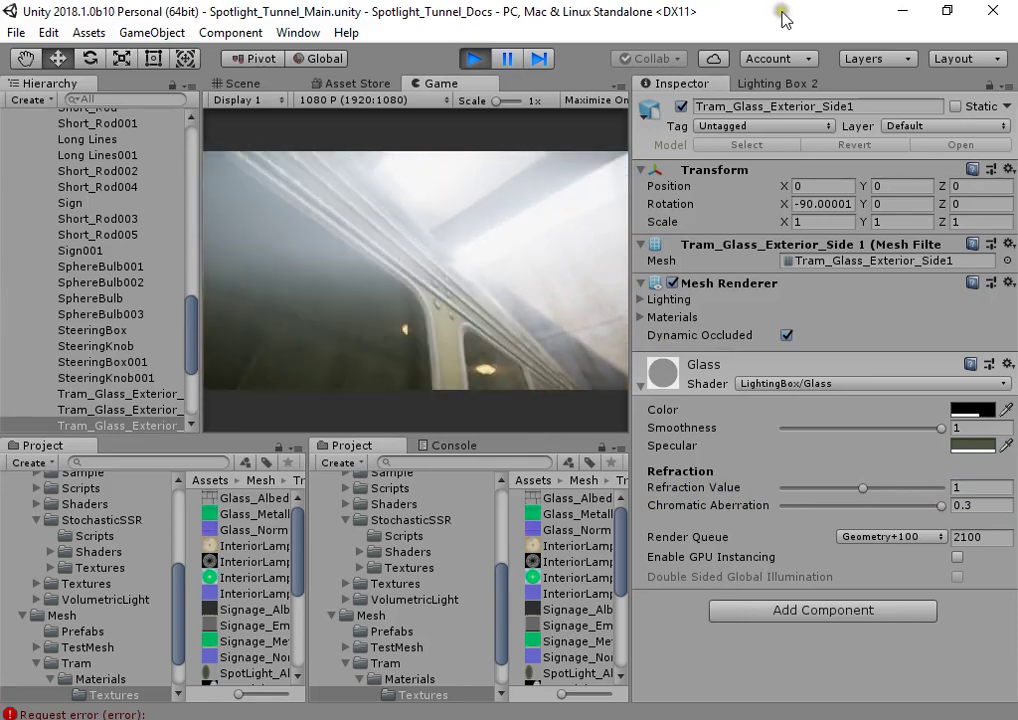
- Pick a lighter Color for the Glass material
{"action": "left_click", "coordinate": [966, 410]}
{"action": "left_click", "coordinate": [473, 352]}
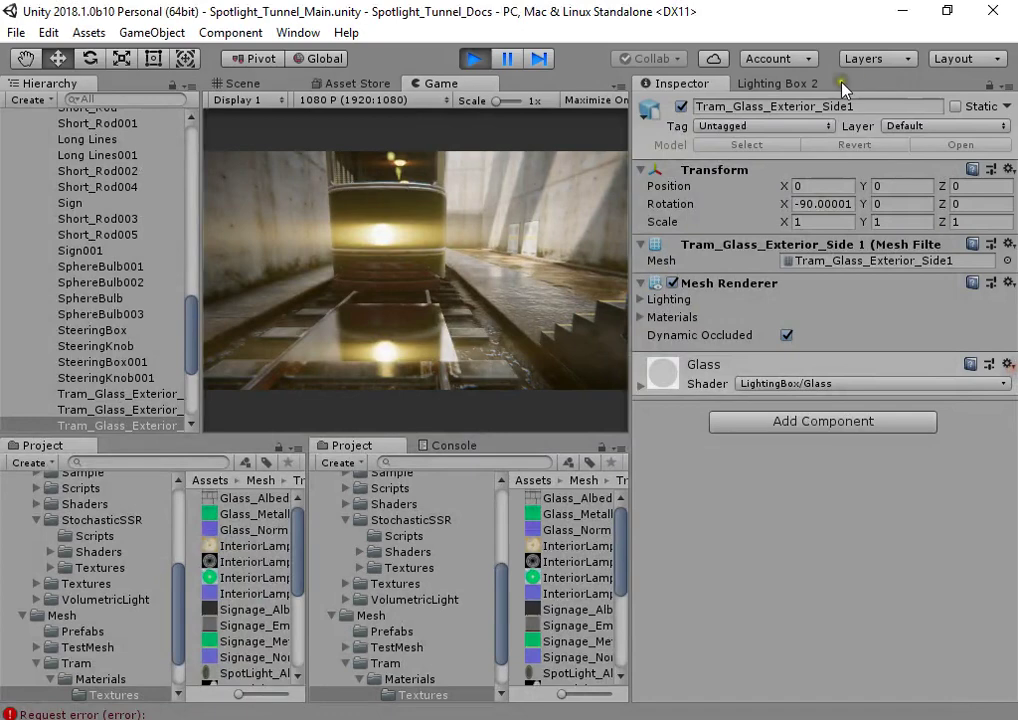
- In Lighting Box 2, replace Stochastic SSR with Screen Space Reflections at Overkill quality
{"action": "left_click", "coordinate": [775, 83]}
{"action": "left_click", "coordinate": [670, 456]}
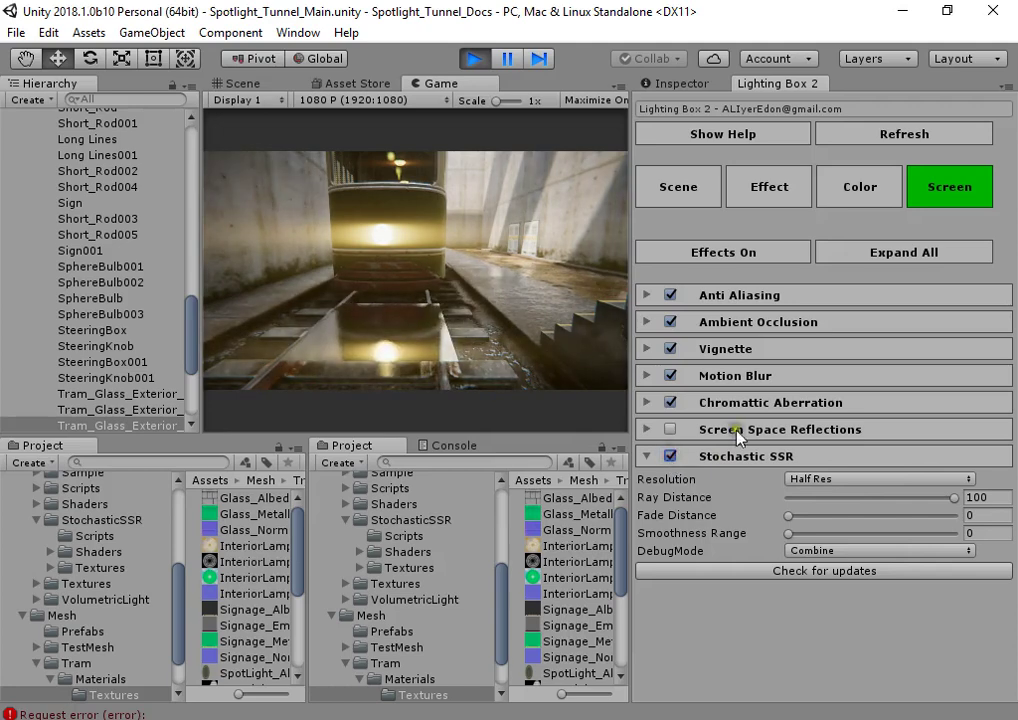
{"action": "left_click", "coordinate": [670, 429]}
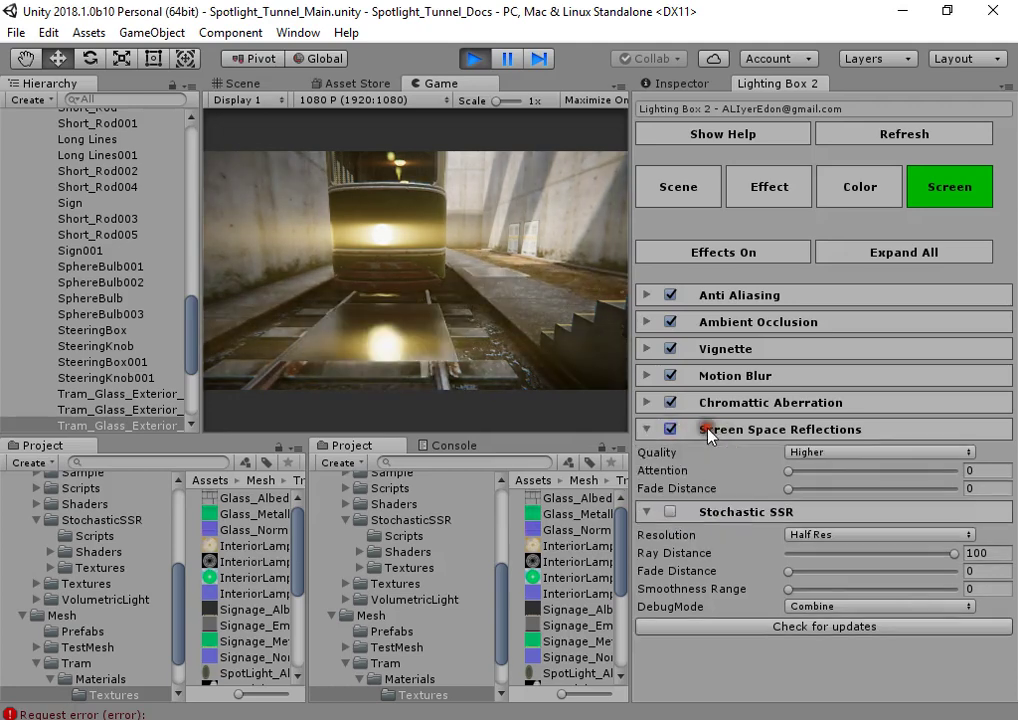
{"action": "left_click", "coordinate": [805, 452]}
{"action": "left_click", "coordinate": [833, 605]}
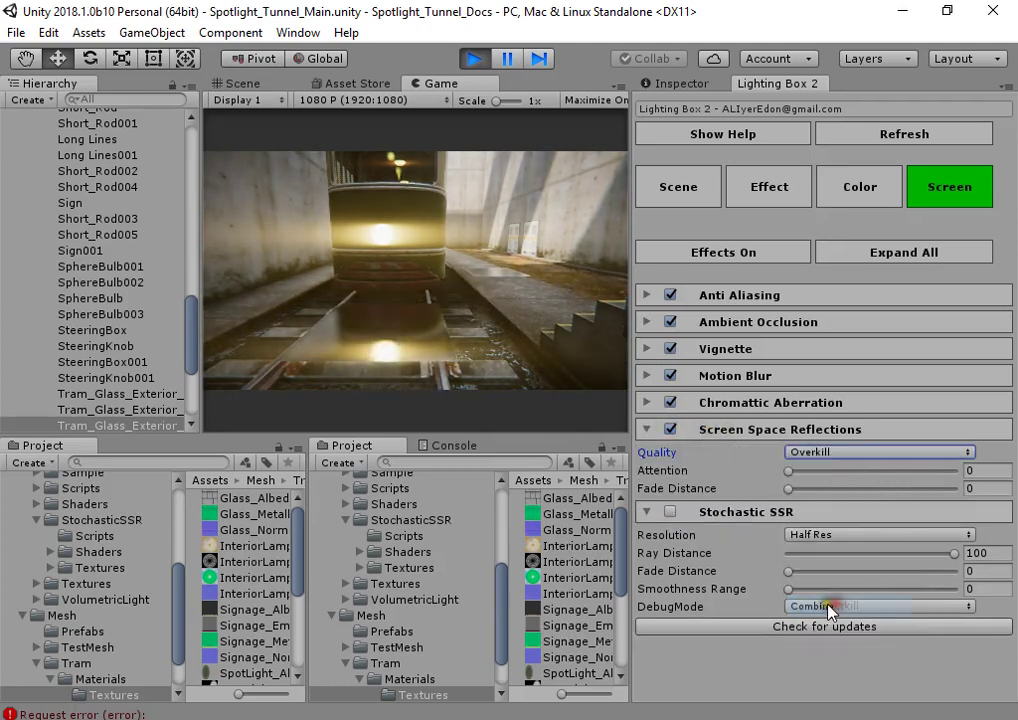
- Switch between Screen Space Reflections and Stochastic SSR to compare the ground reflections, ending with only Stochastic SSR enabled
{"action": "left_click", "coordinate": [672, 430]}
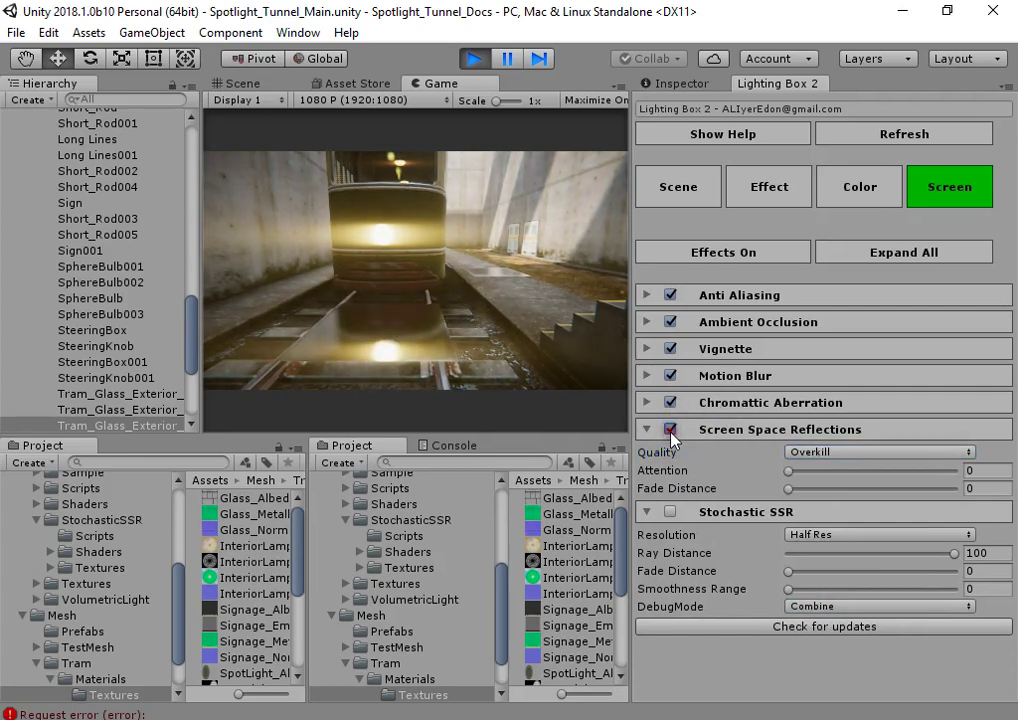
{"action": "left_click", "coordinate": [670, 511]}
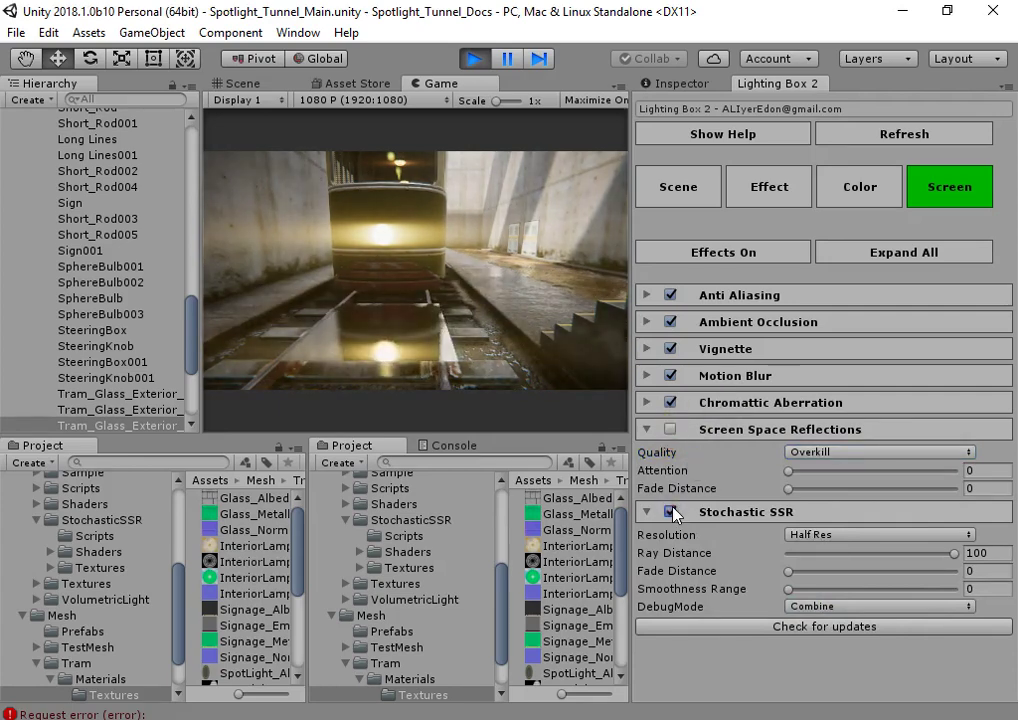
{"action": "left_click", "coordinate": [670, 511]}
{"action": "left_click", "coordinate": [672, 430]}
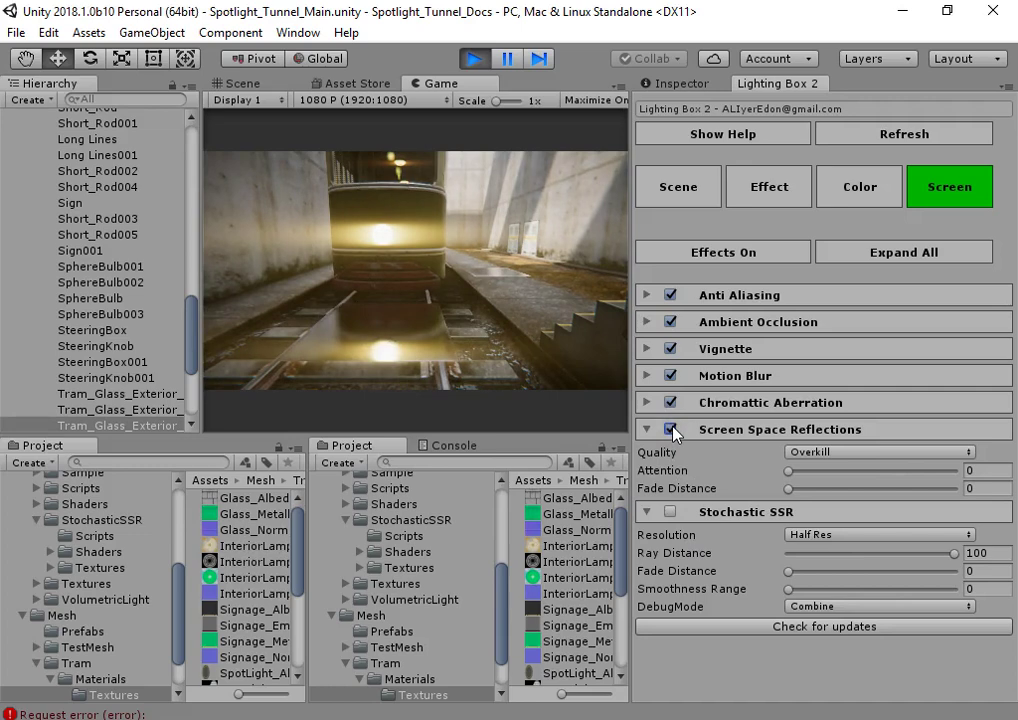
{"action": "left_click", "coordinate": [670, 511]}
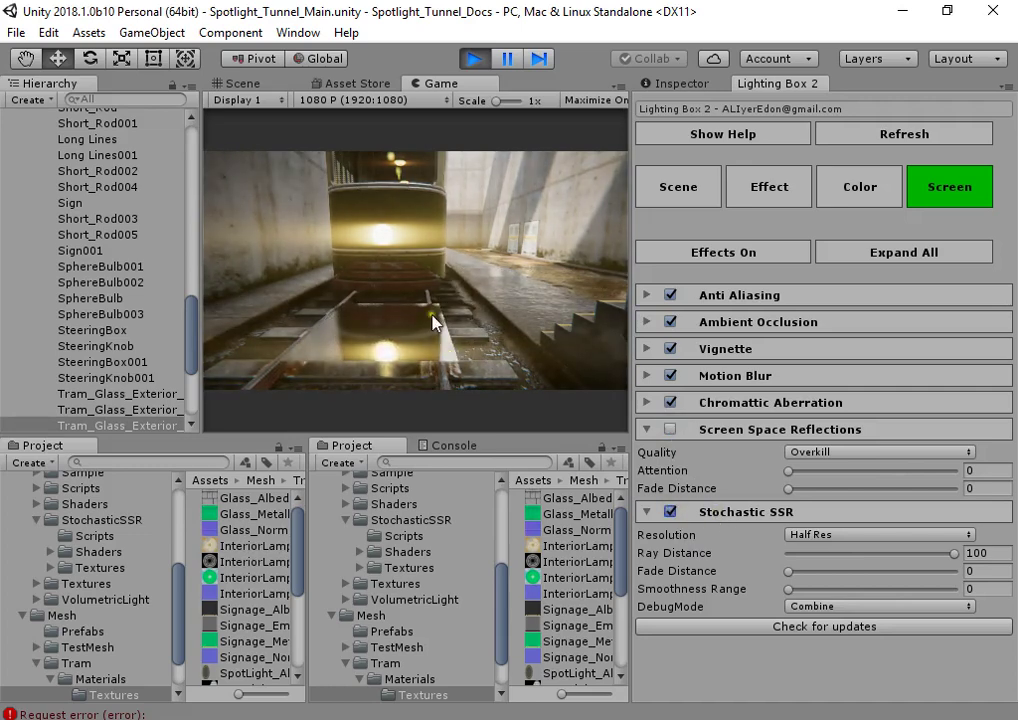
- Toggle Screen Space Reflections and Stochastic SSR individually to compare their effect, leaving only Stochastic SSR on
{"action": "left_click", "coordinate": [670, 430]}
{"action": "left_click", "coordinate": [671, 430]}
{"action": "left_click", "coordinate": [672, 430]}
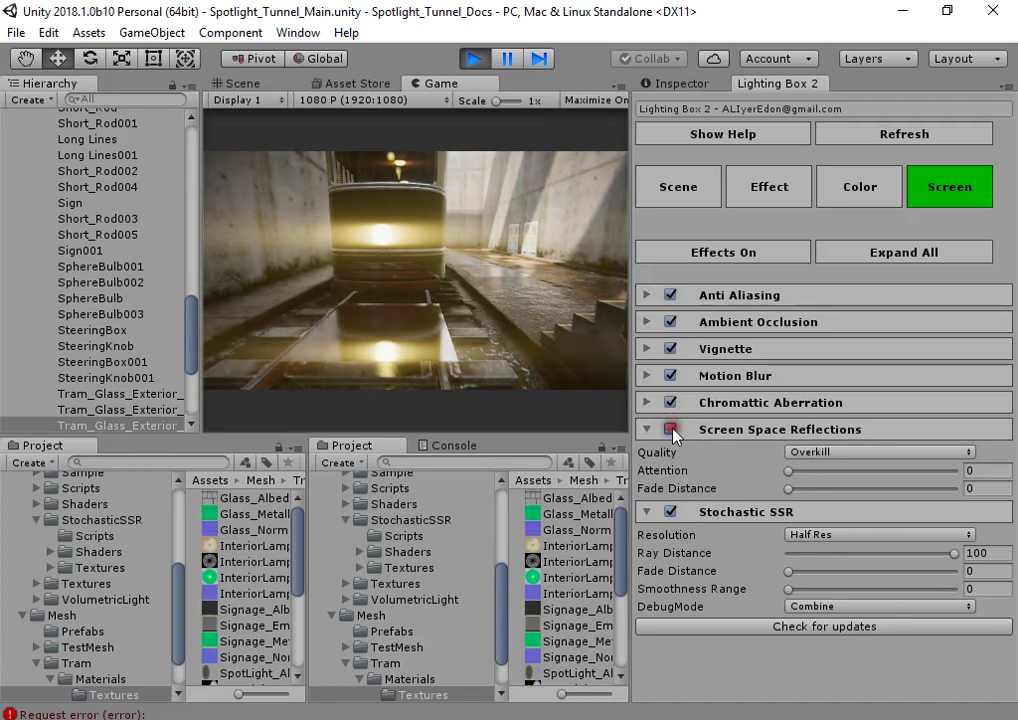
{"action": "left_click", "coordinate": [670, 430]}
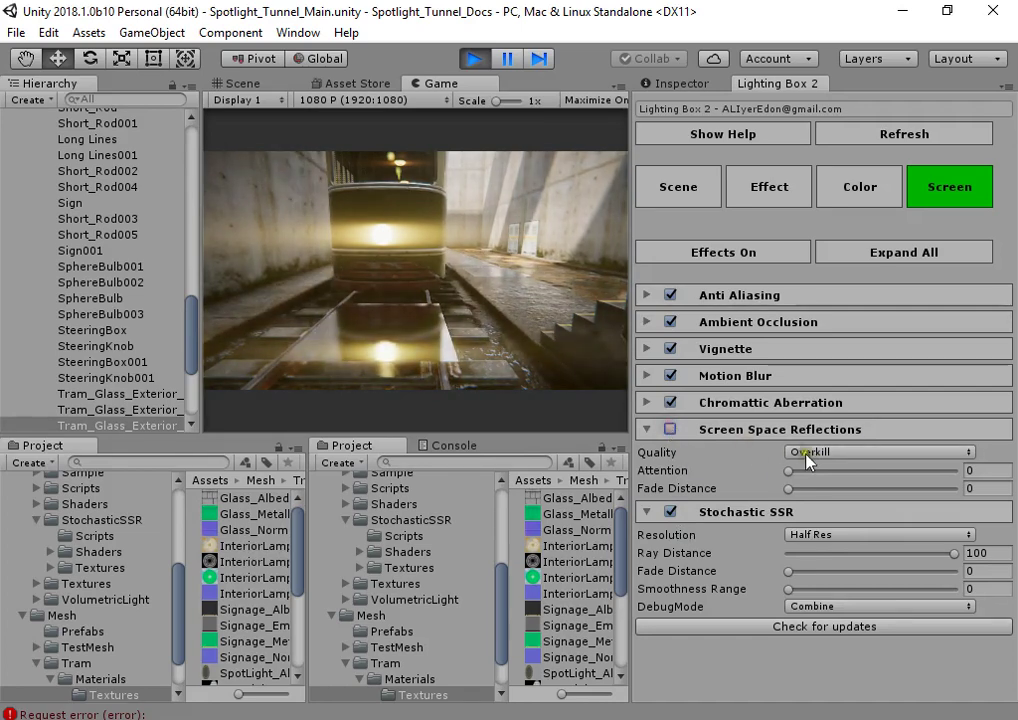
{"action": "left_click", "coordinate": [670, 512]}
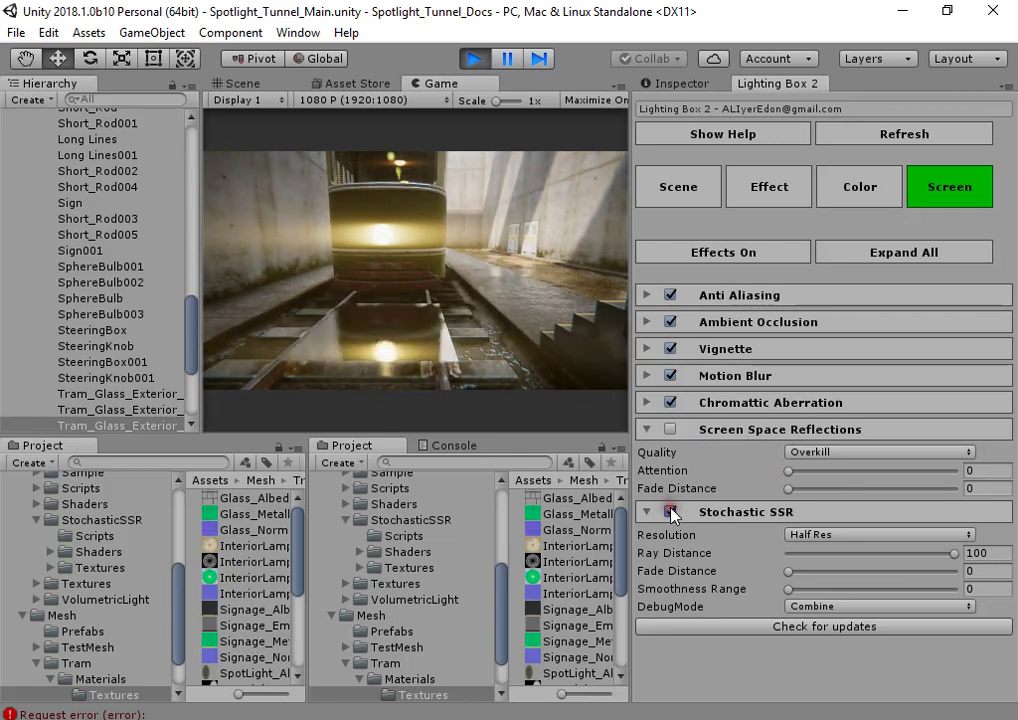
{"action": "left_click", "coordinate": [671, 513]}
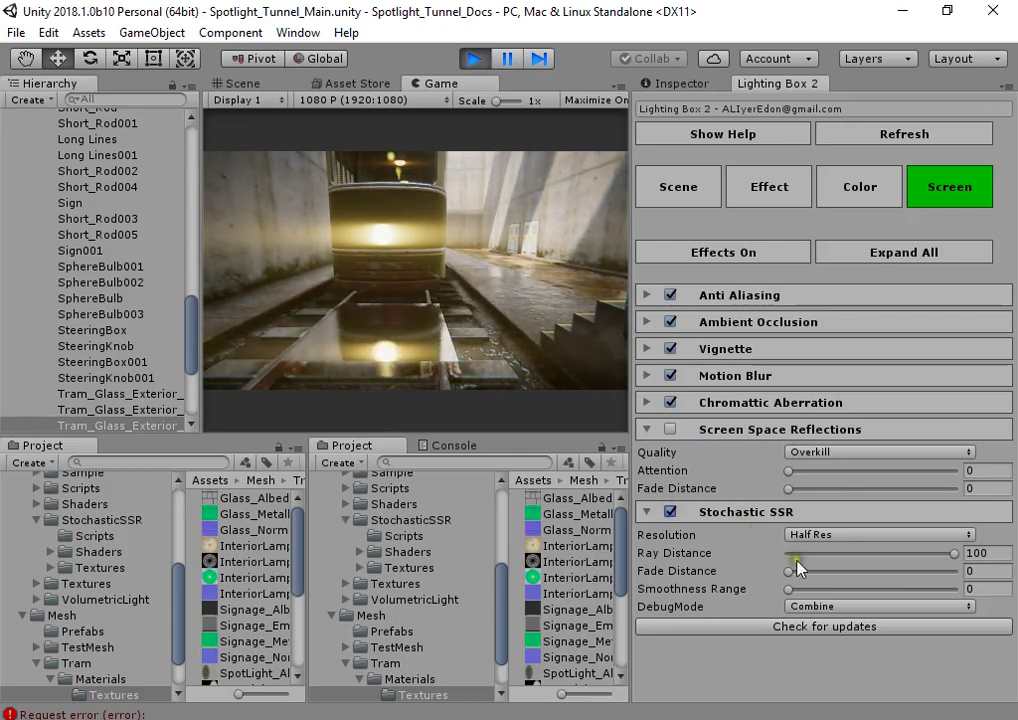
- Try different Ray Distance, Fade Distance and Smoothness Range values for Stochastic SSR, returning them to 100, 0 and 0
{"action": "left_click_drag", "start_coordinate": [816, 558], "coordinate": [1013, 535]}
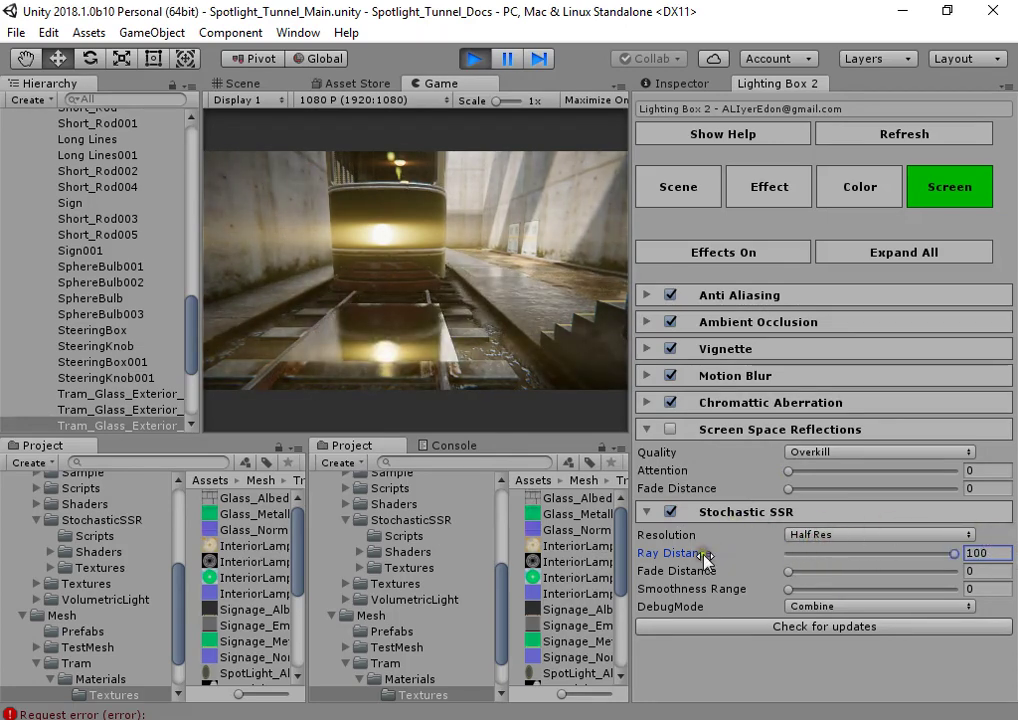
{"action": "left_click_drag", "start_coordinate": [790, 572], "coordinate": [763, 562]}
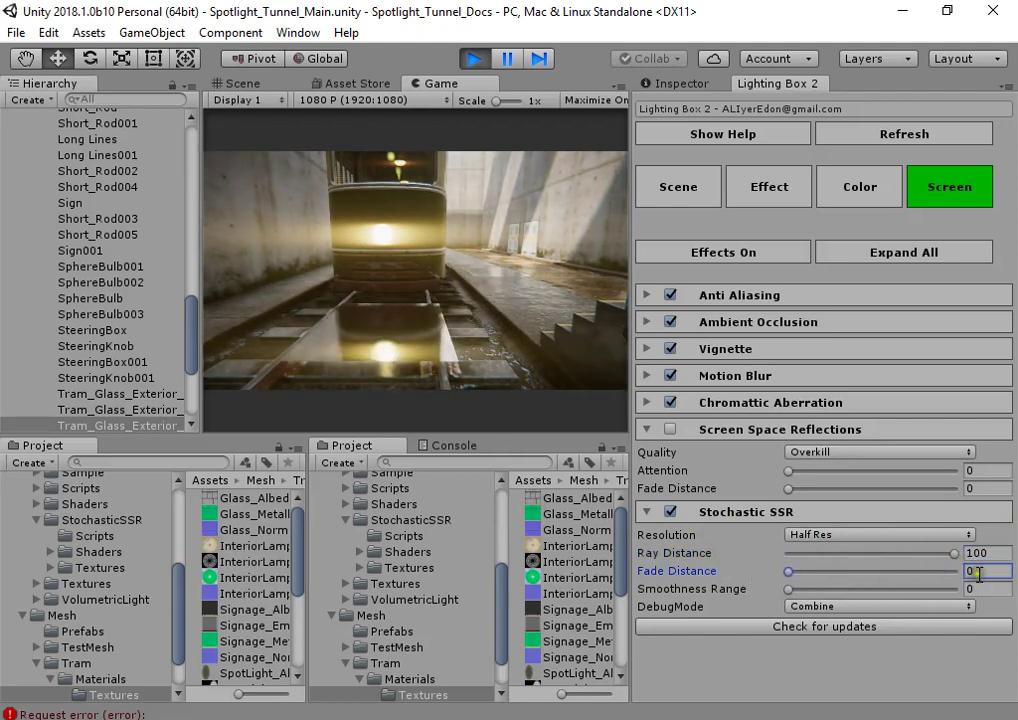
{"action": "left_click_drag", "start_coordinate": [790, 592], "coordinate": [733, 581]}
- Set the Stochastic SSR DebugMode to Reflection and toggle Screen Space Reflections on and off to compare the reflection pass
{"action": "left_click", "coordinate": [837, 610]}
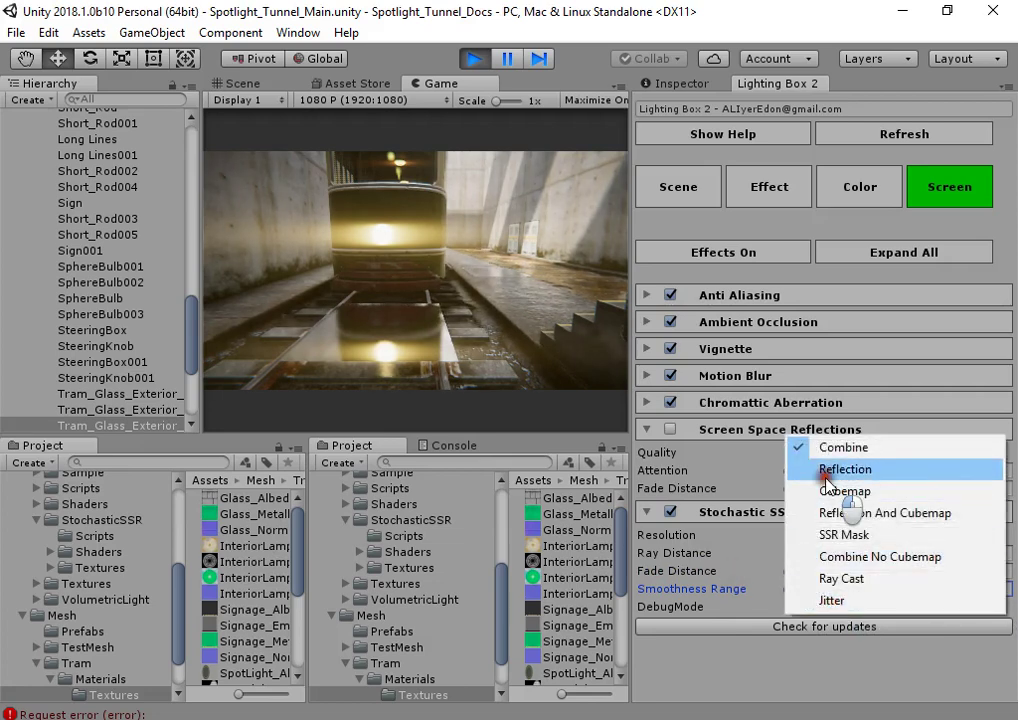
{"action": "left_click", "coordinate": [827, 472]}
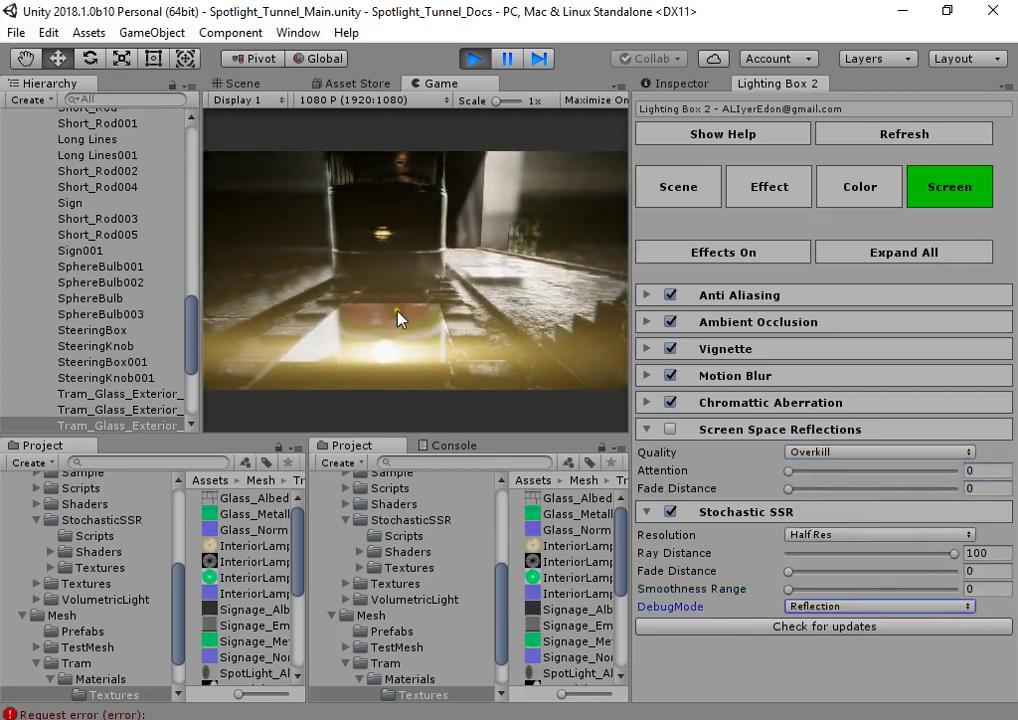
{"action": "left_click", "coordinate": [670, 429]}
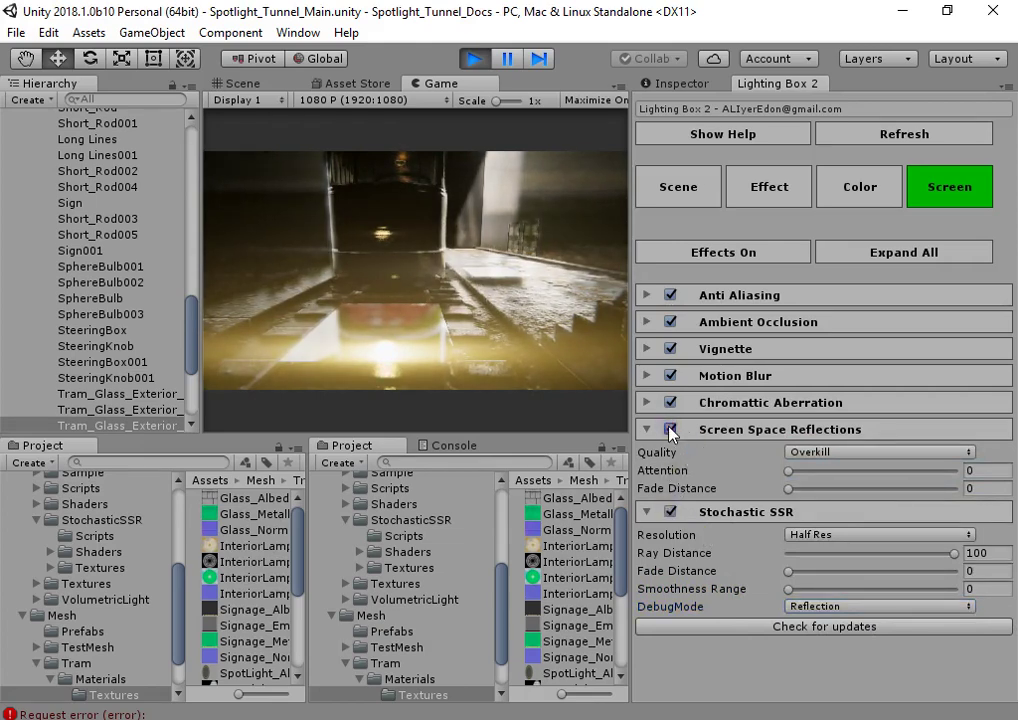
{"action": "left_click", "coordinate": [670, 429]}
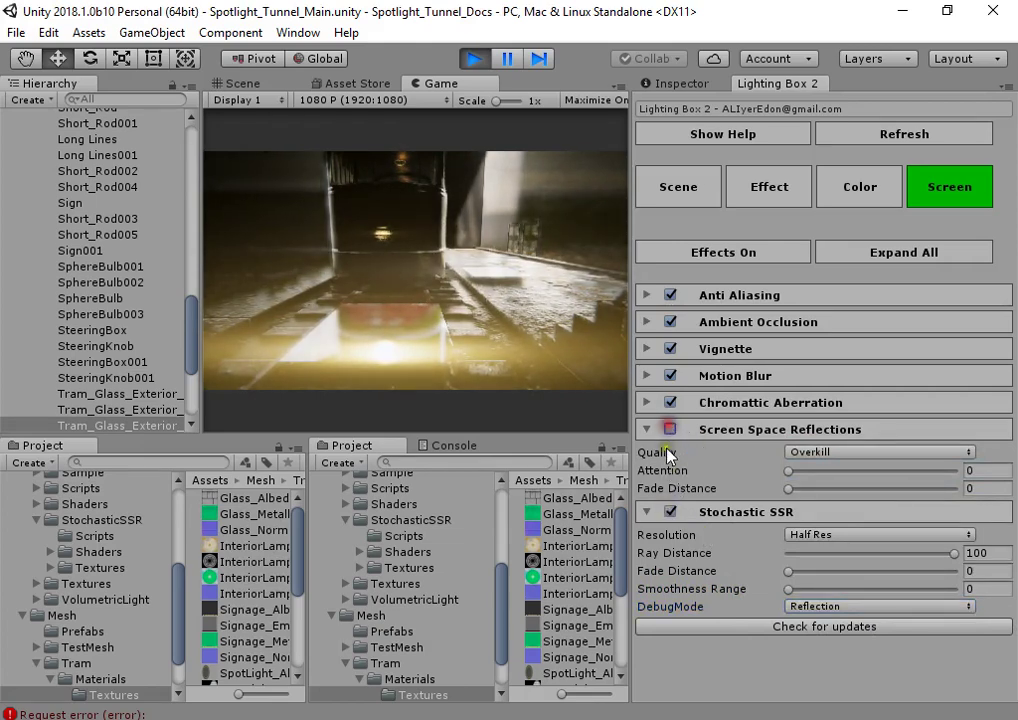
- View the Cubemap debug mode of Stochastic SSR in the Game view and return DebugMode to Reflection
{"action": "left_click", "coordinate": [807, 606]}
{"action": "left_click", "coordinate": [805, 490]}
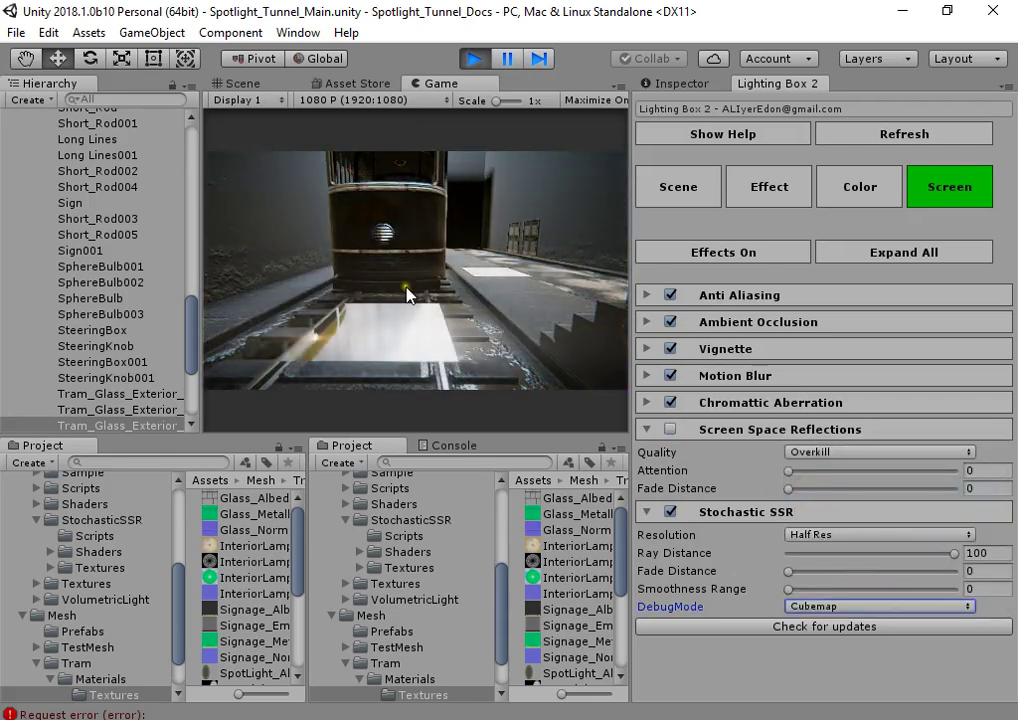
{"action": "scroll", "coordinate": [75, 352], "scroll_direction": "down", "scroll_amount": 5}
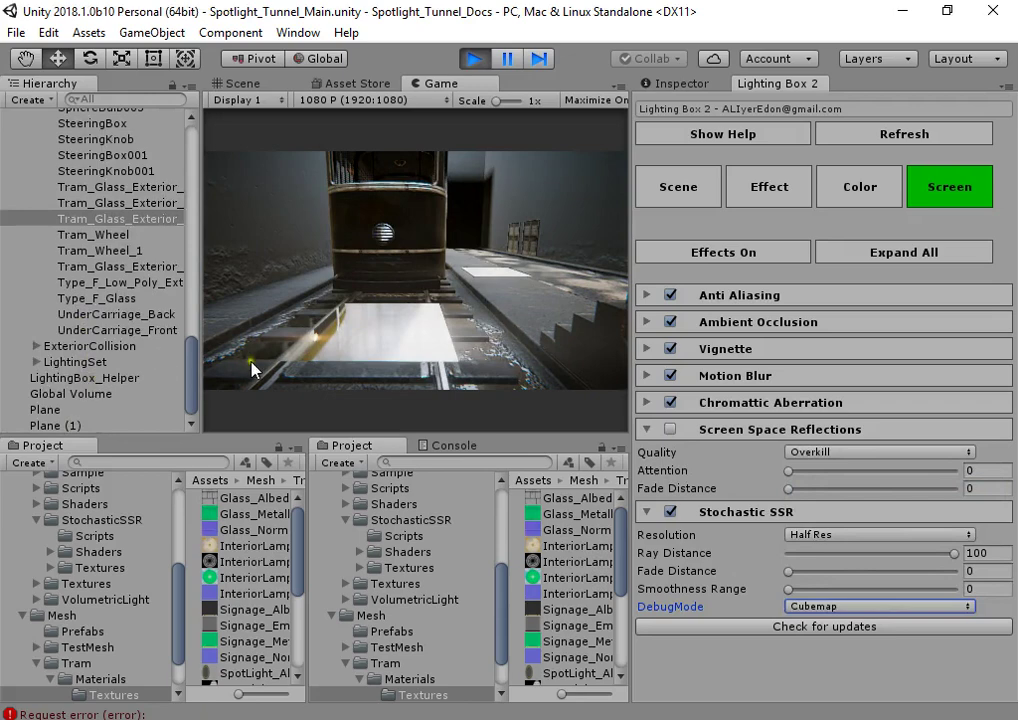
{"action": "left_click", "coordinate": [826, 607]}
{"action": "left_click", "coordinate": [838, 470]}
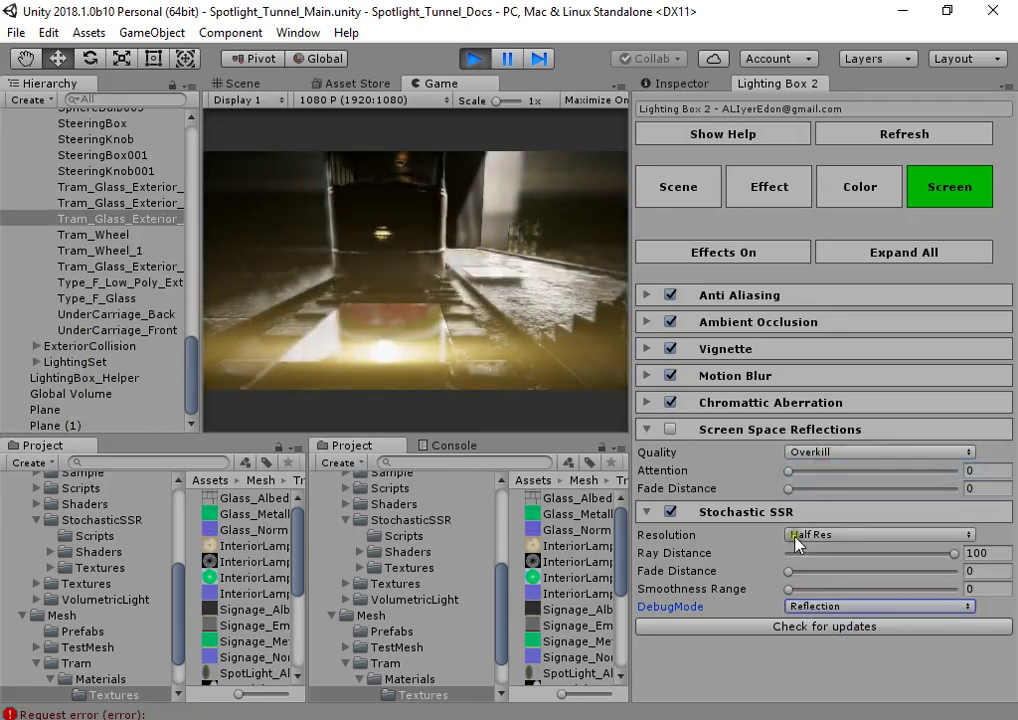
{"action": "left_click", "coordinate": [828, 606]}
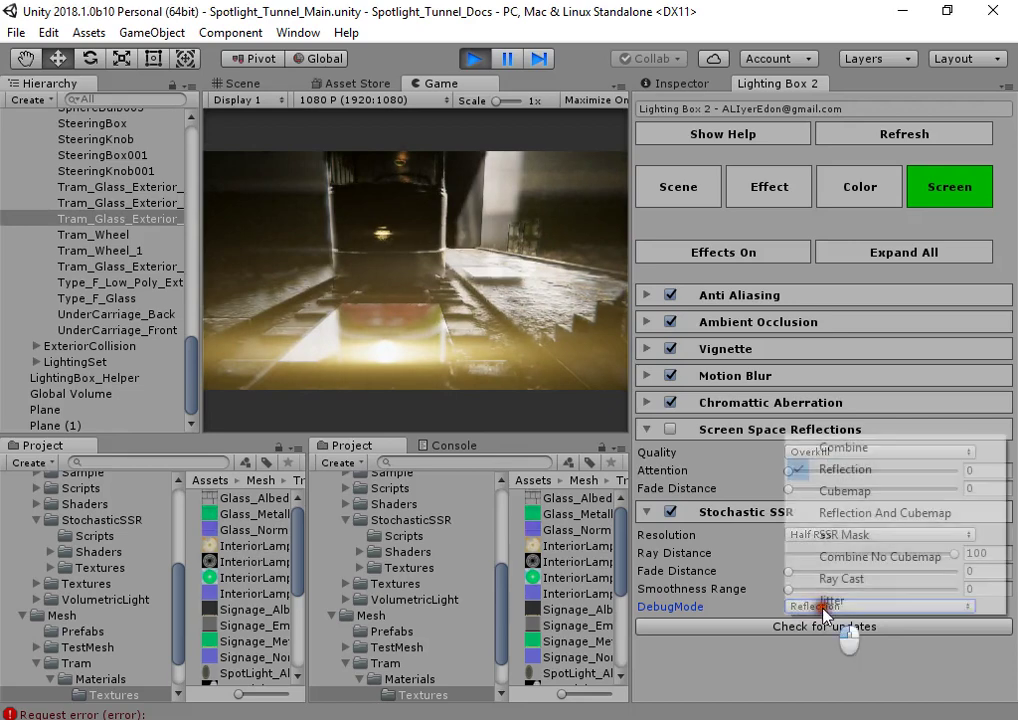
{"action": "left_click", "coordinate": [757, 664]}
- Compare the Full Res and Half Res resolutions of Stochastic SSR, leaving Resolution at Half Res
{"action": "left_click", "coordinate": [830, 535]}
{"action": "left_click", "coordinate": [808, 554]}
{"action": "left_click", "coordinate": [830, 535]}
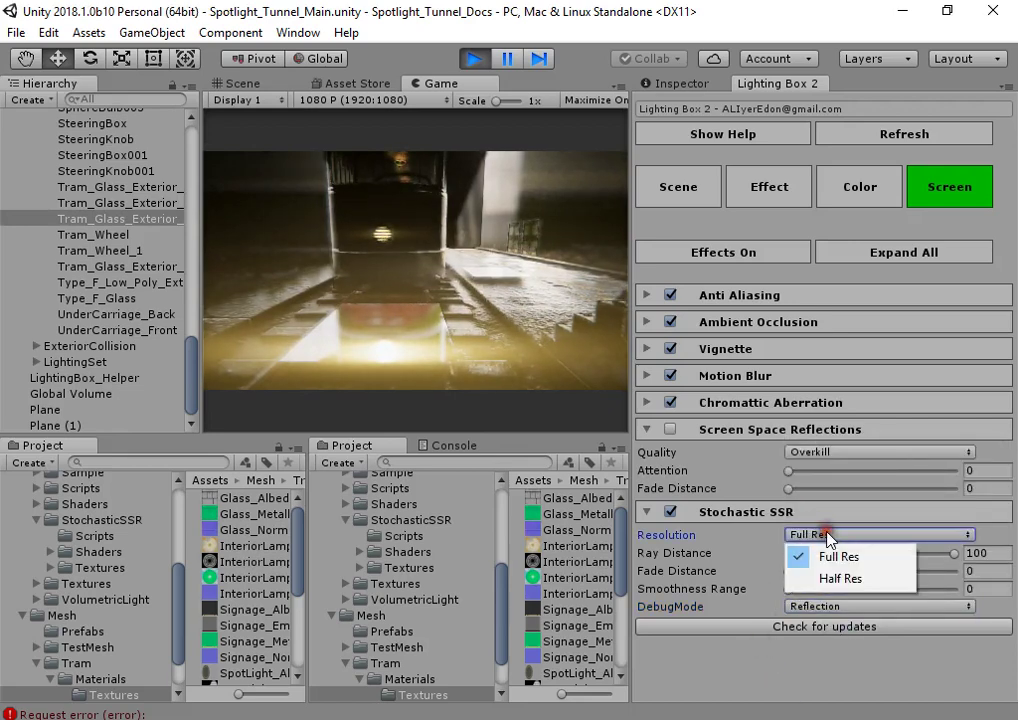
{"action": "left_click", "coordinate": [829, 579]}
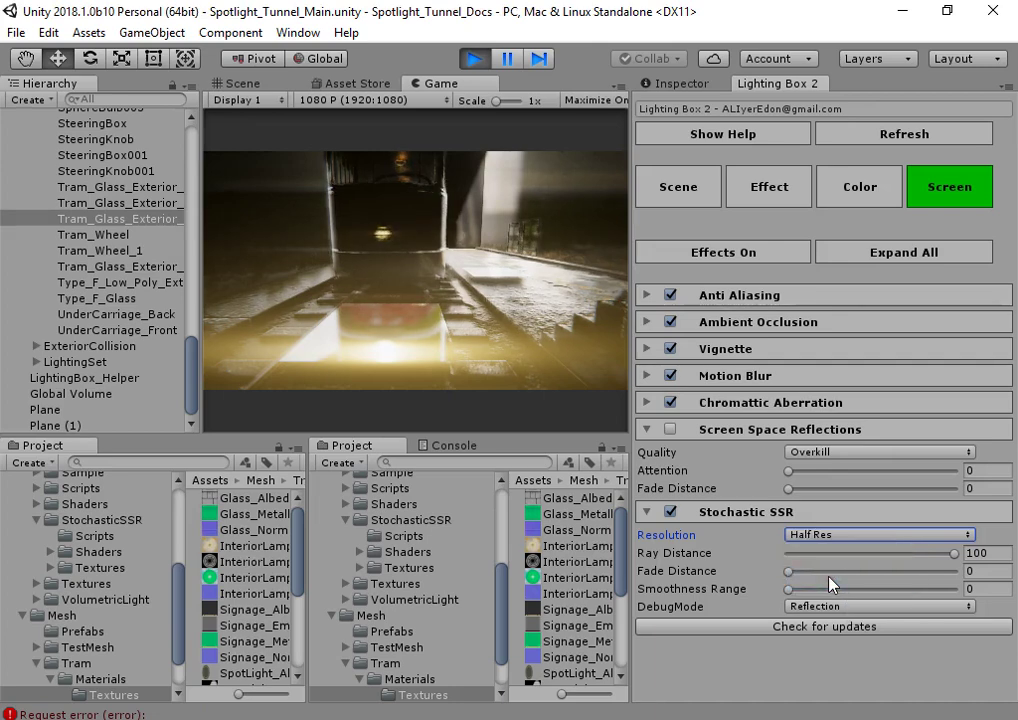
{"action": "left_click", "coordinate": [830, 535]}
{"action": "left_click", "coordinate": [806, 554]}
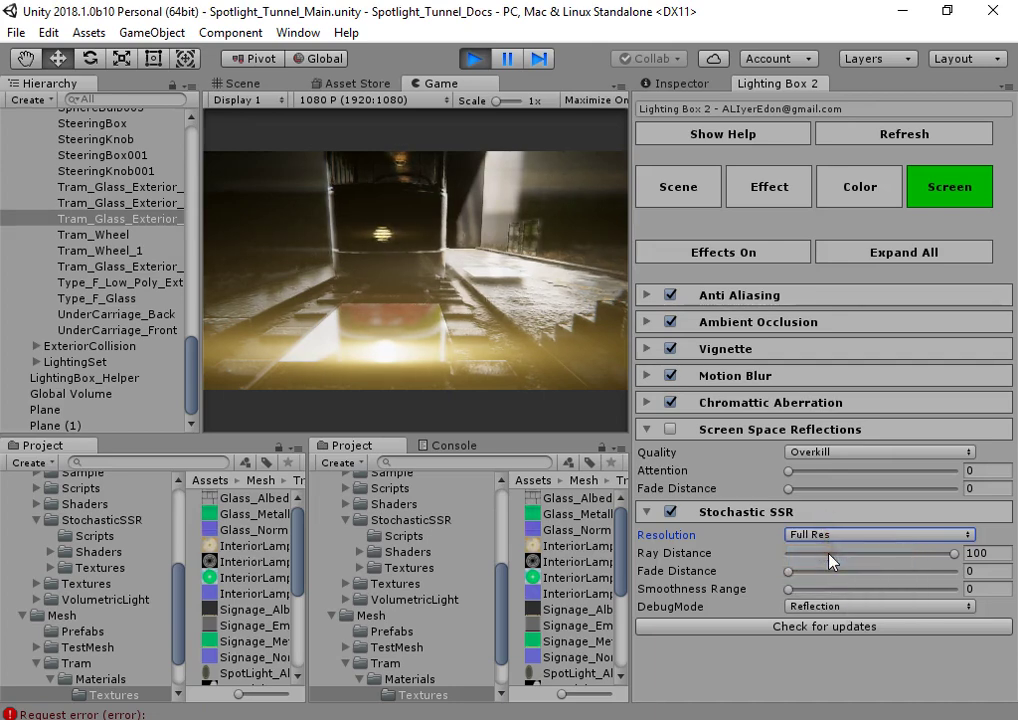
{"action": "left_click", "coordinate": [822, 533]}
{"action": "left_click", "coordinate": [845, 578]}
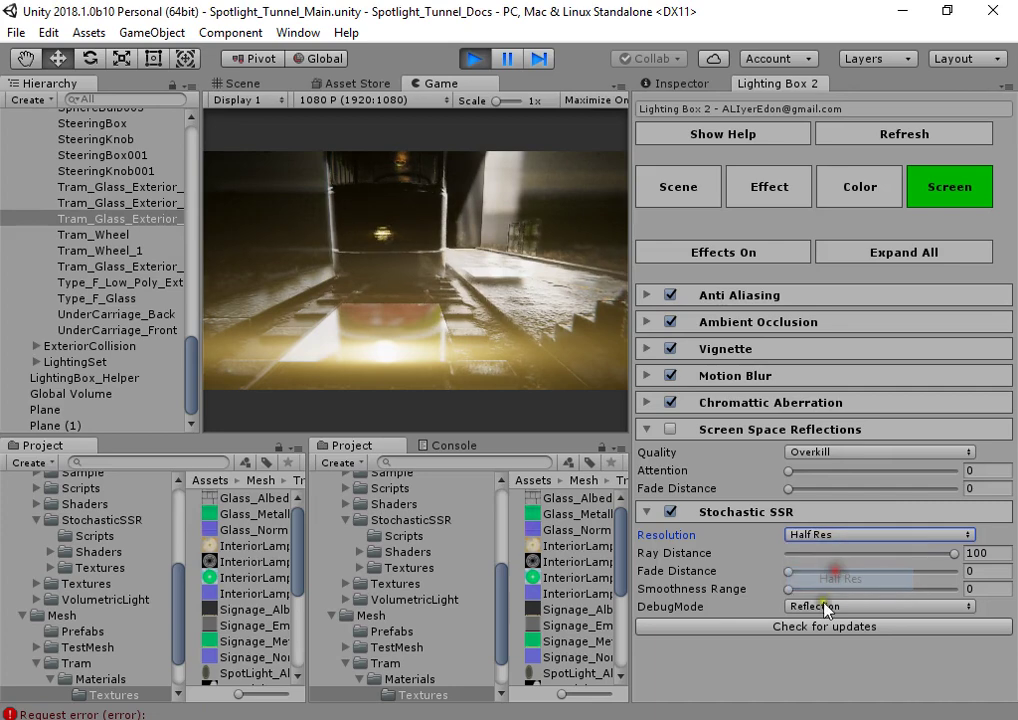
- Preview the Reflection And Cubemap, Ray Cast and Jitter debug modes of Stochastic SSR
{"action": "left_click", "coordinate": [827, 606]}
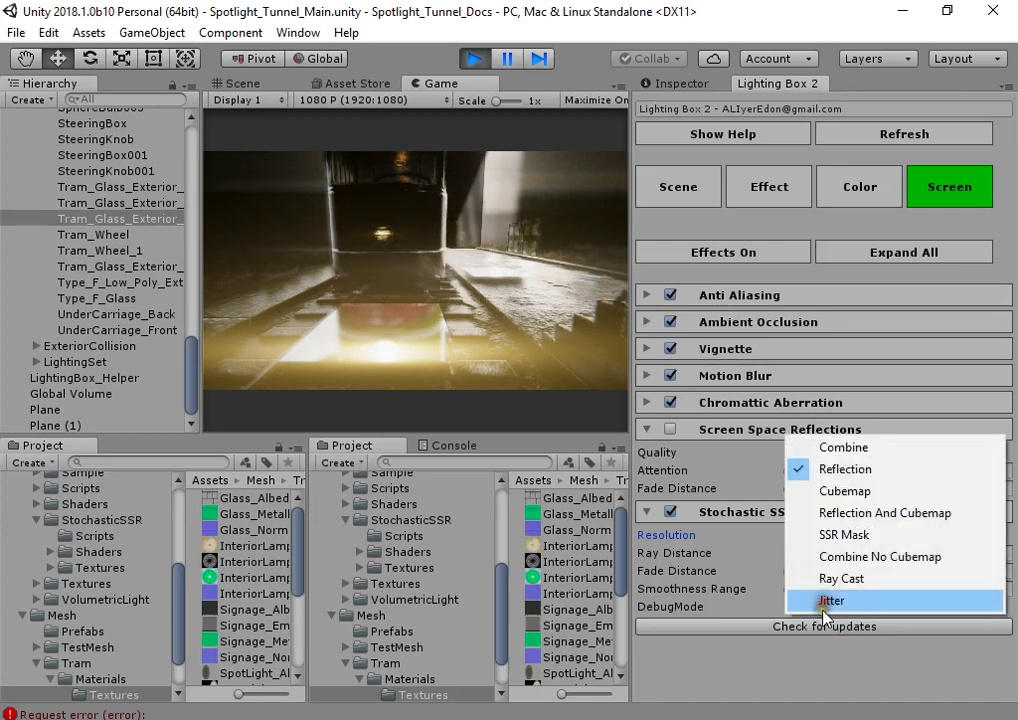
{"action": "left_click", "coordinate": [815, 518]}
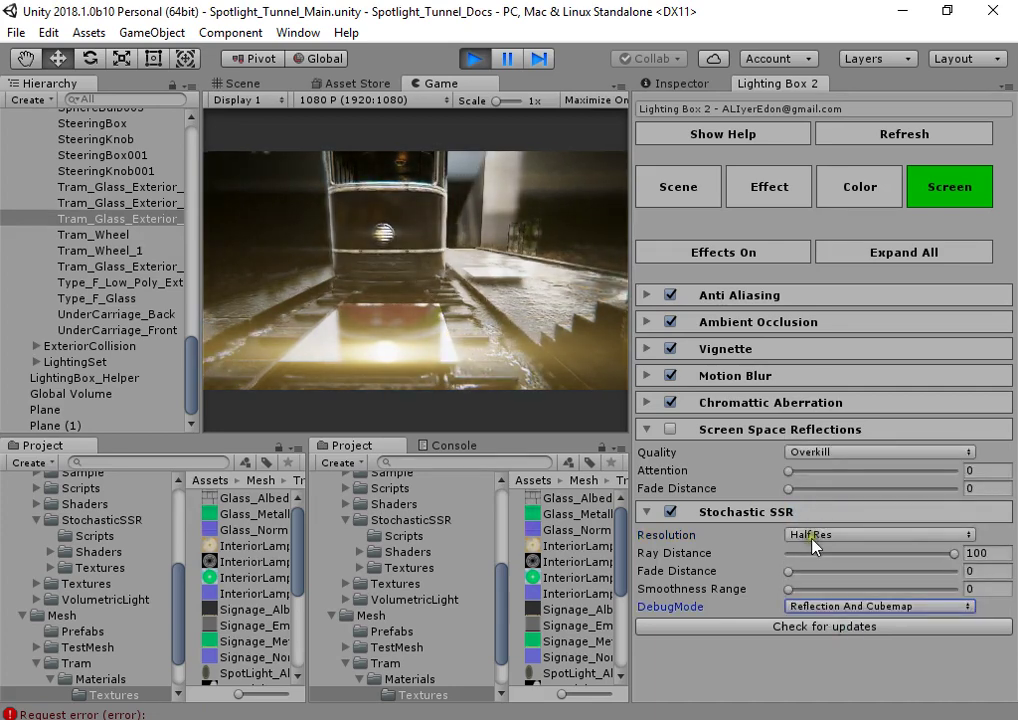
{"action": "left_click", "coordinate": [815, 603]}
{"action": "left_click", "coordinate": [810, 577]}
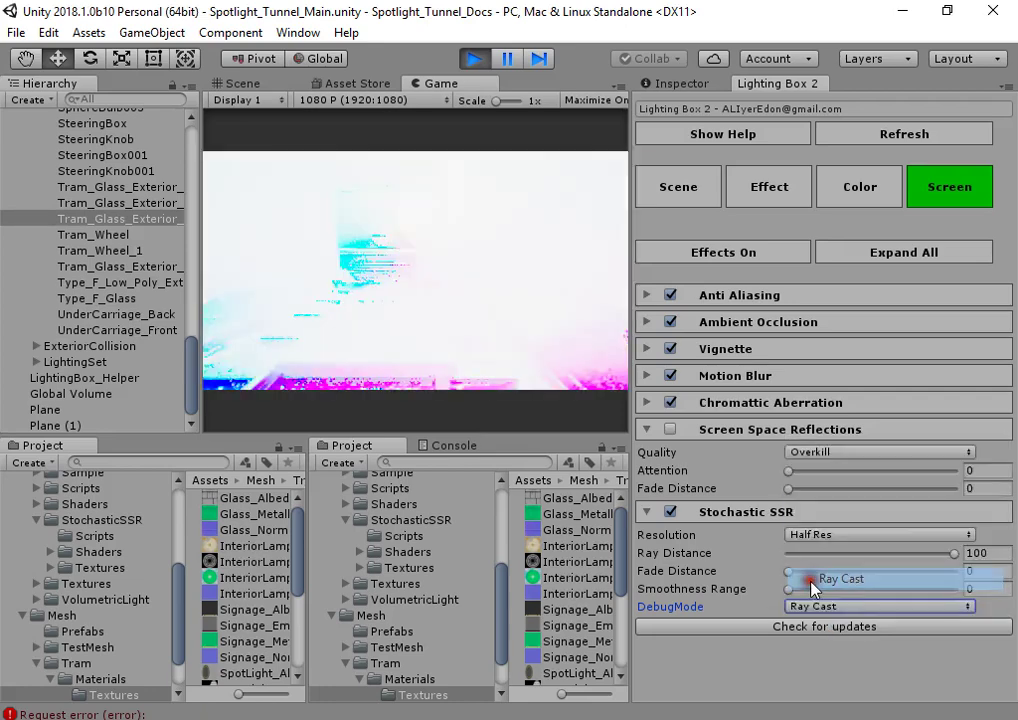
{"action": "left_click", "coordinate": [808, 607]}
{"action": "left_click", "coordinate": [812, 600]}
- Preview the Combine No Cubemap and Jitter debug modes of Stochastic SSR and set DebugMode to Combine
{"action": "left_click", "coordinate": [812, 607]}
{"action": "left_click", "coordinate": [810, 557]}
{"action": "left_click", "coordinate": [810, 607]}
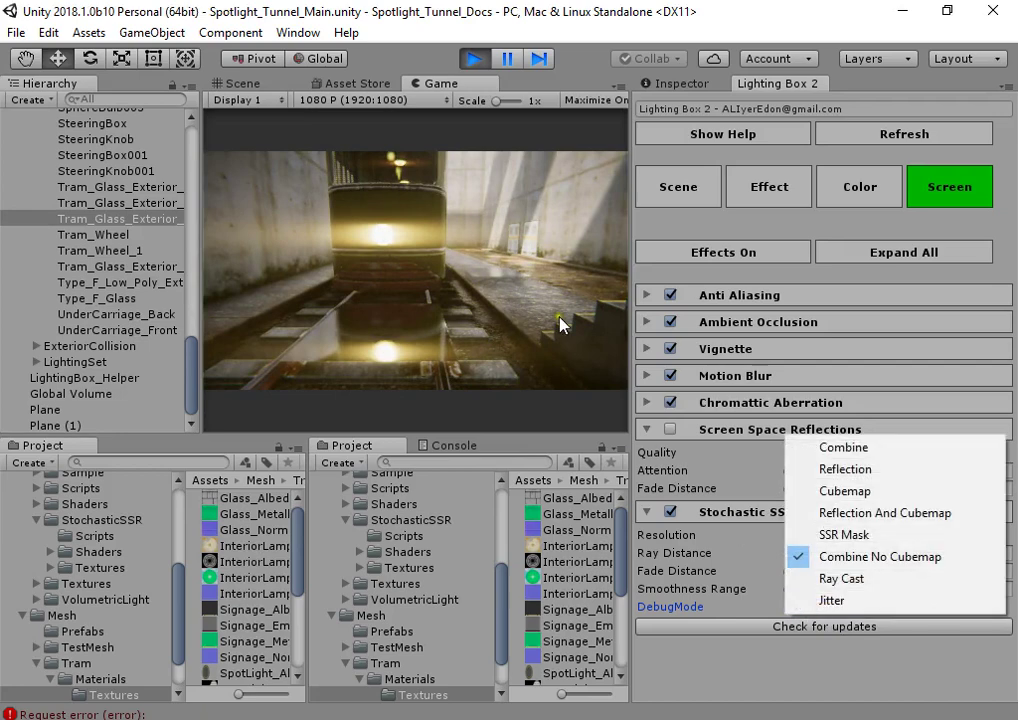
{"action": "left_click", "coordinate": [731, 630]}
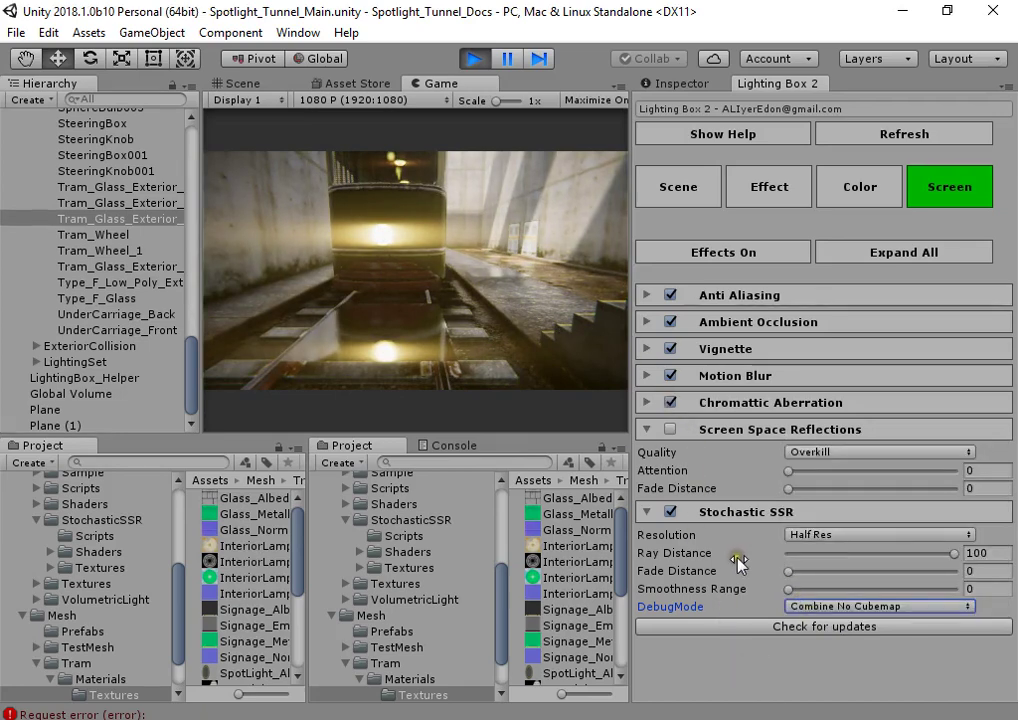
{"action": "left_click", "coordinate": [805, 606]}
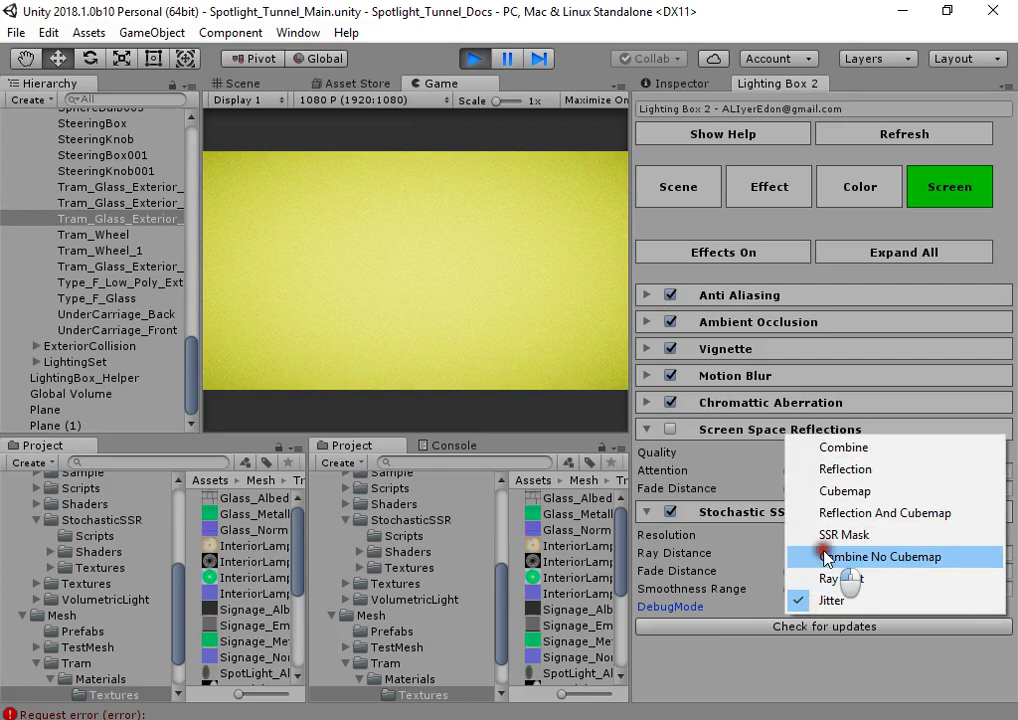
{"action": "left_click", "coordinate": [827, 552]}
{"action": "left_click", "coordinate": [822, 607]}
{"action": "left_click", "coordinate": [847, 452]}
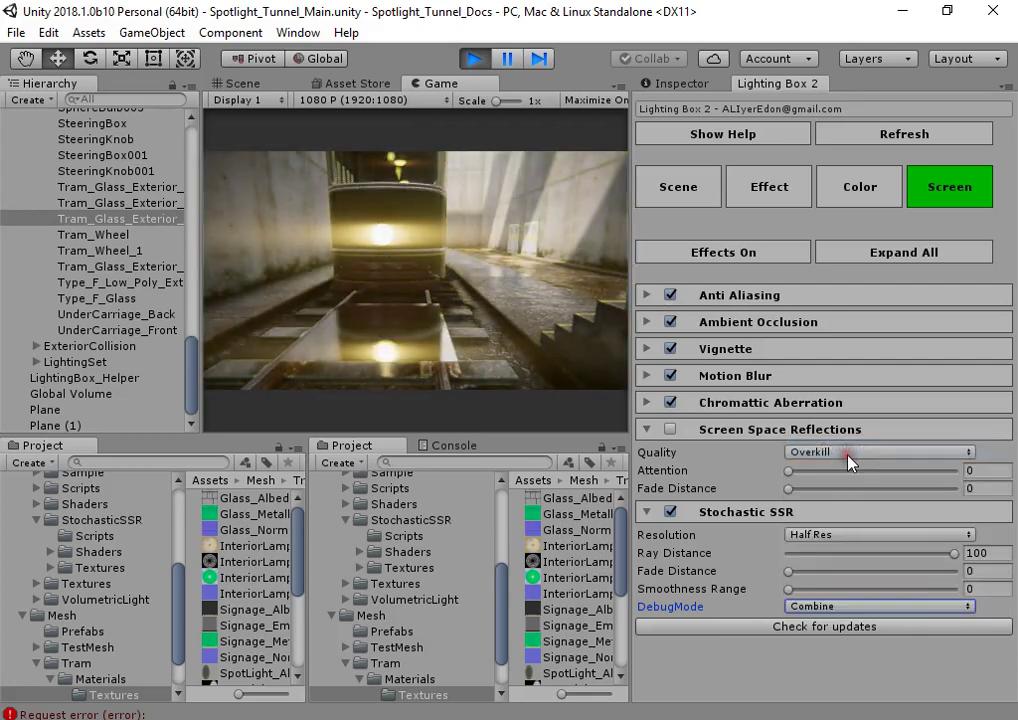
- Compare the Combine No Cubemap and Reflection And Cubemap debug modes of Stochastic SSR, returning DebugMode to Combine
{"action": "left_click", "coordinate": [815, 606]}
{"action": "left_click", "coordinate": [818, 557]}
{"action": "left_click", "coordinate": [807, 607]}
{"action": "left_click", "coordinate": [815, 518]}
{"action": "left_click", "coordinate": [815, 607]}
{"action": "left_click", "coordinate": [819, 558]}
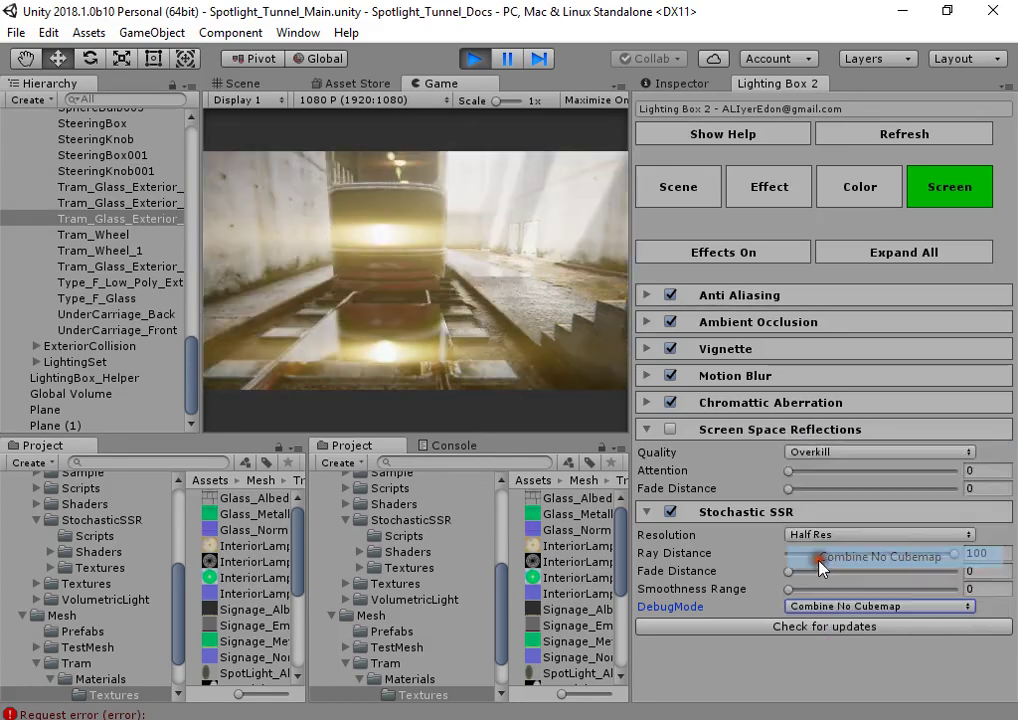
{"action": "left_click", "coordinate": [805, 606]}
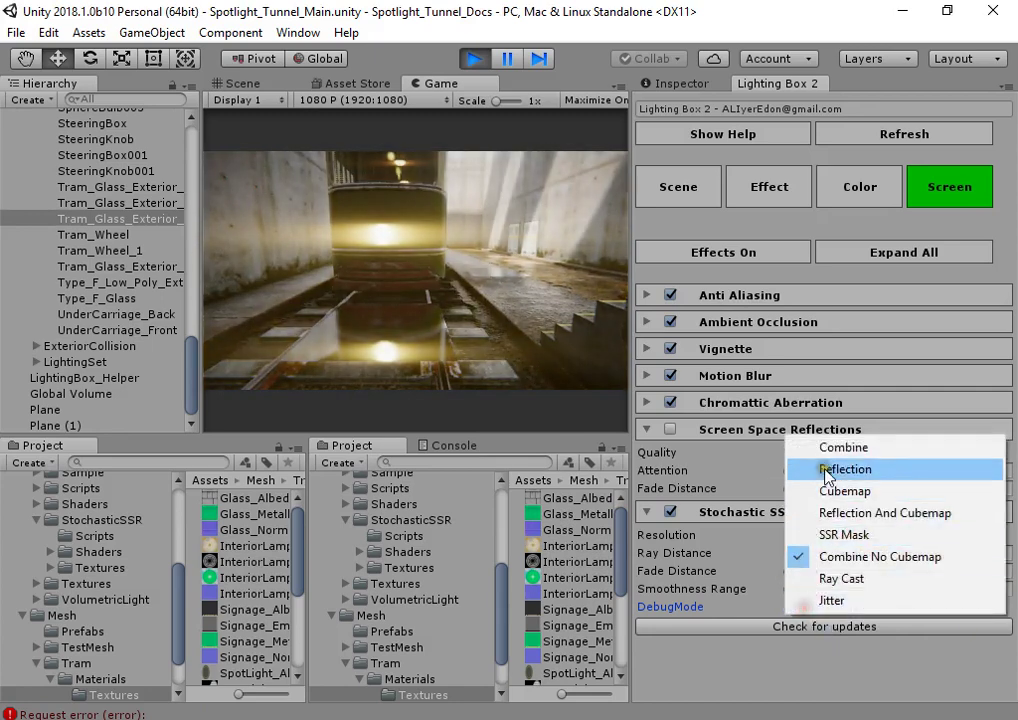
{"action": "left_click", "coordinate": [830, 448]}
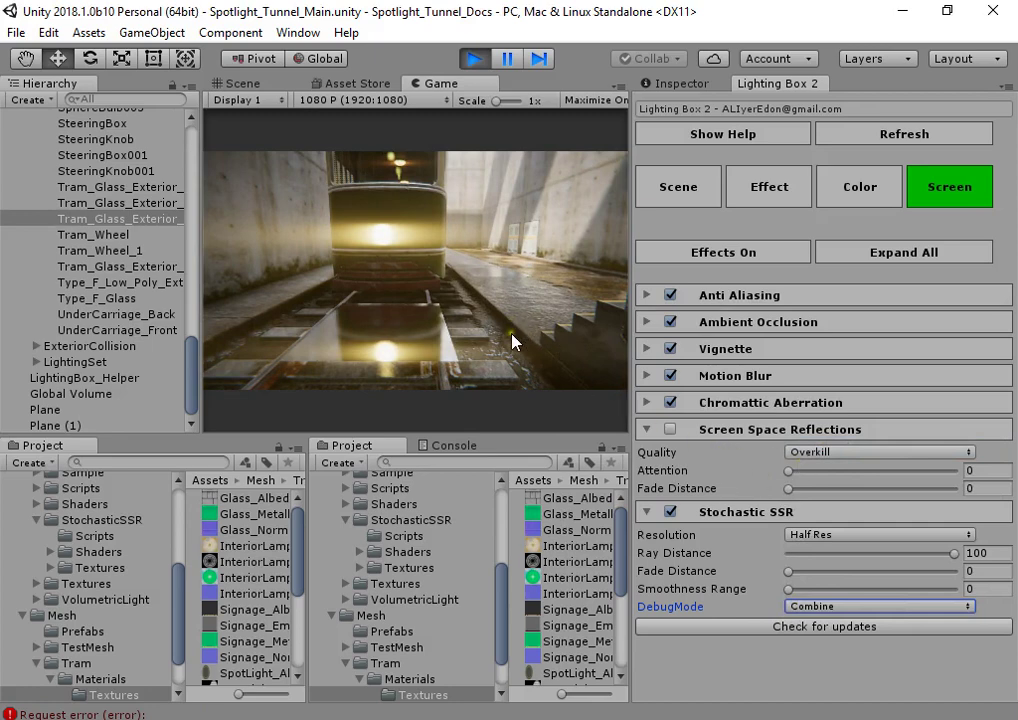
- Move the running game's camera close to the tram's side and set the Stochastic SSR Resolution to Full Res
{"action": "key", "text": "space"}
{"action": "key", "text": "Escape"}
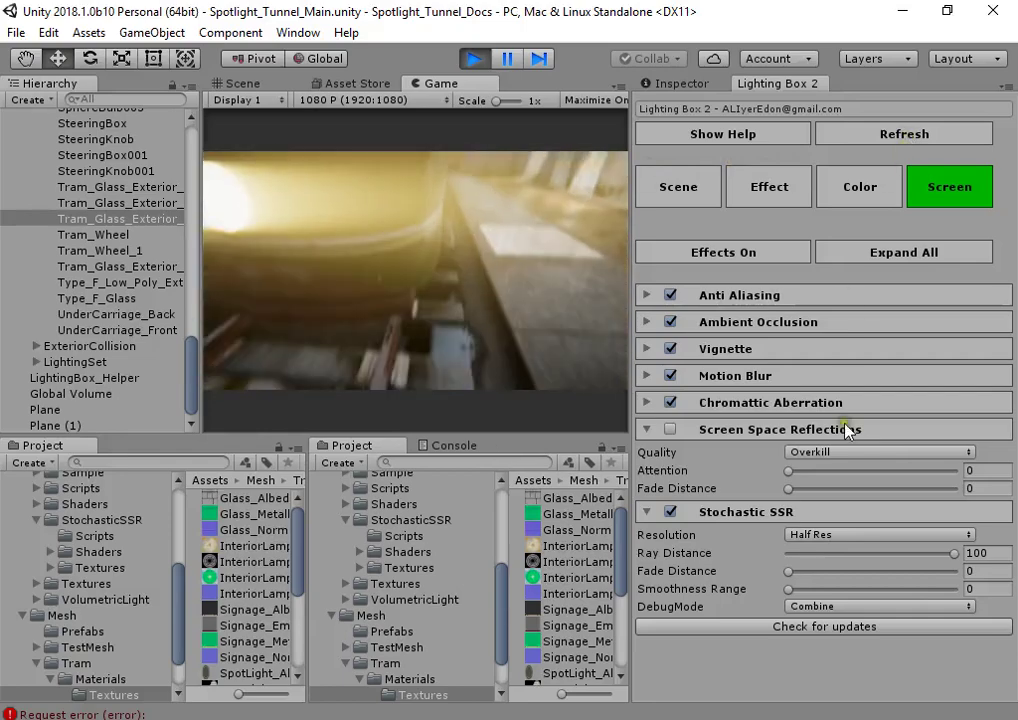
{"action": "left_click", "coordinate": [840, 556]}
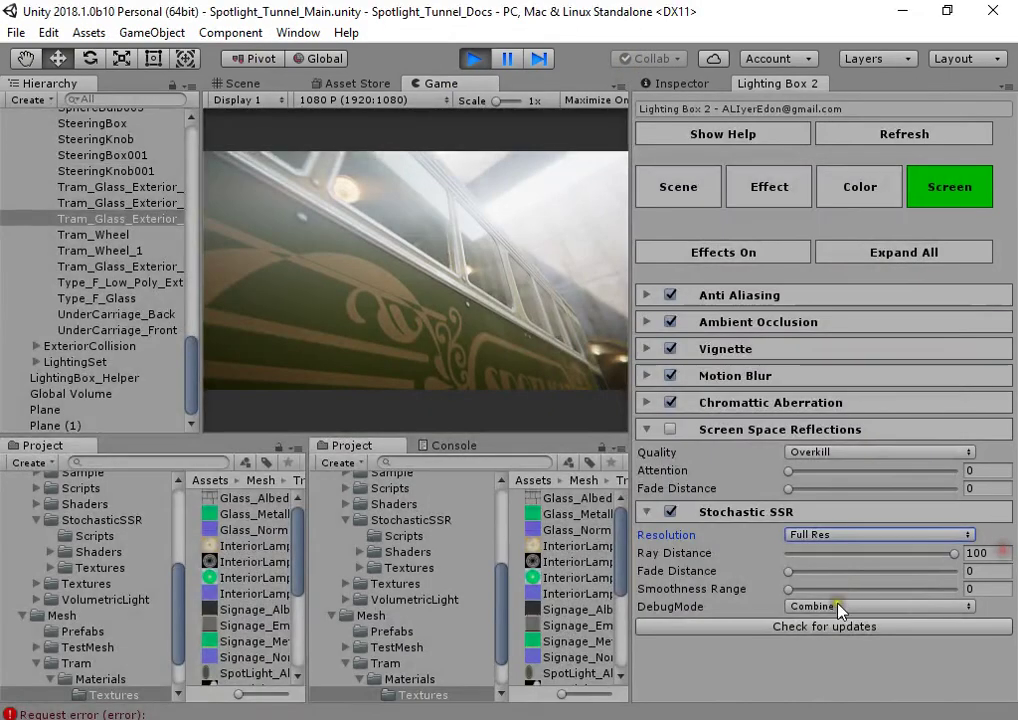
- Preview the Jitter and Cubemap debug modes of Stochastic SSR on the close-up of the tram's side
{"action": "left_click", "coordinate": [843, 606]}
{"action": "left_click", "coordinate": [836, 598]}
{"action": "left_click", "coordinate": [826, 607]}
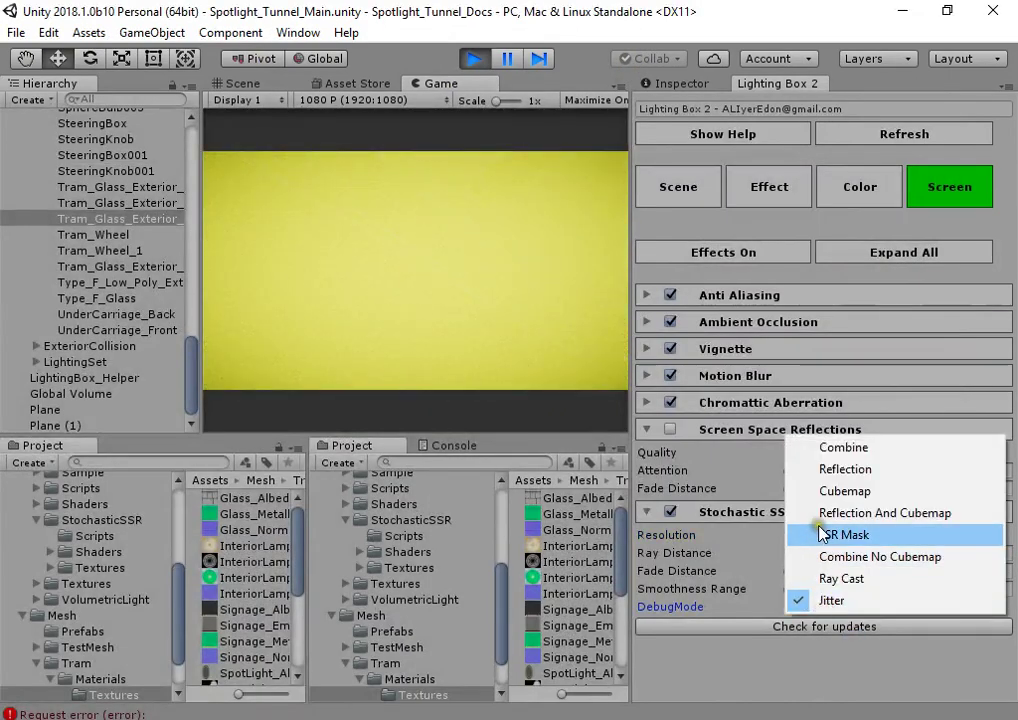
{"action": "left_click", "coordinate": [826, 493]}
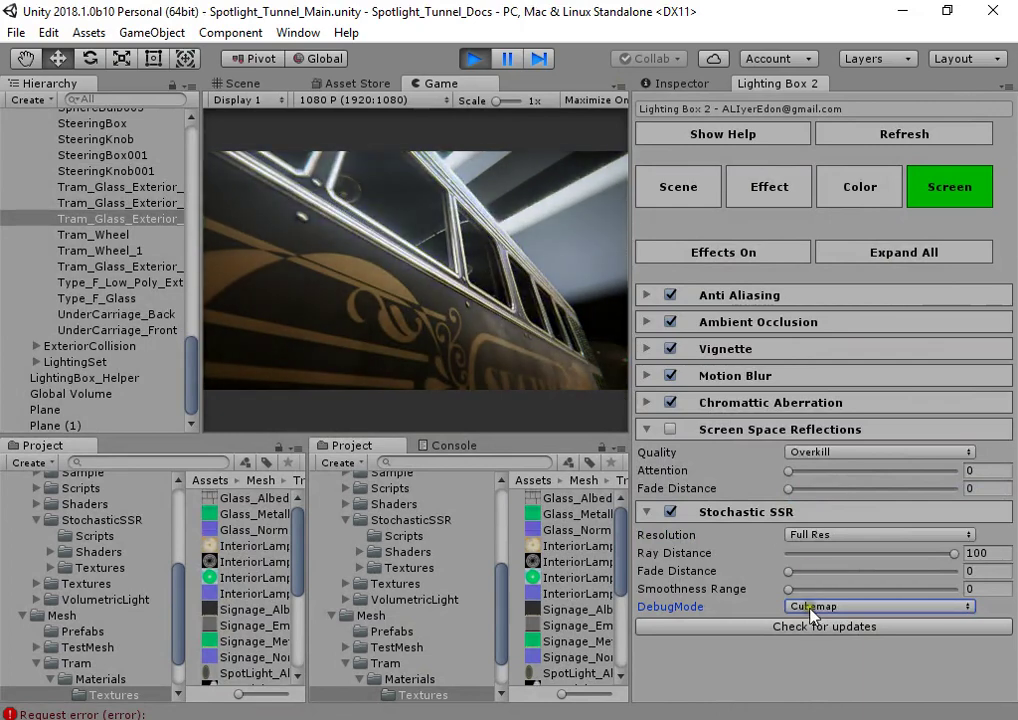